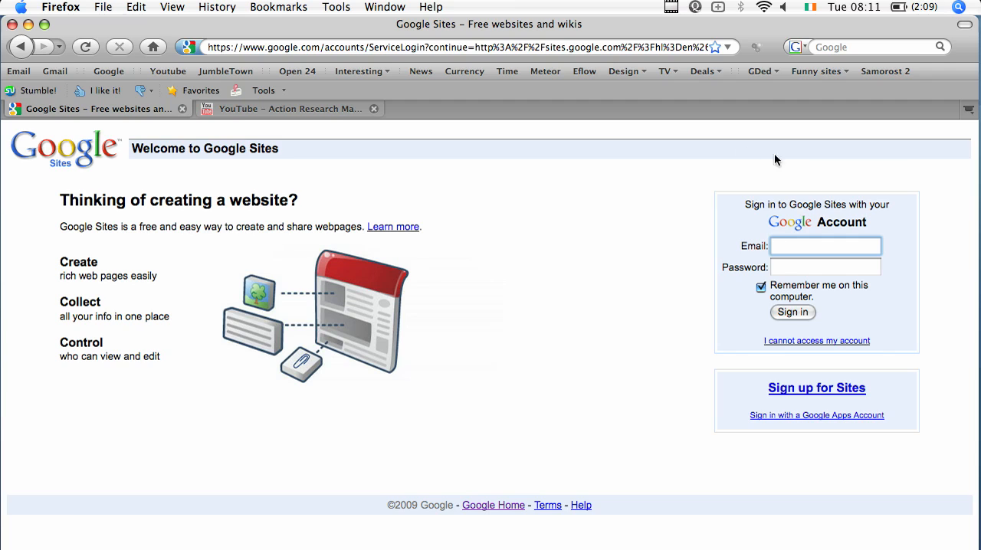
Sign in to Google Sites with the account username and the account password.
text(br)
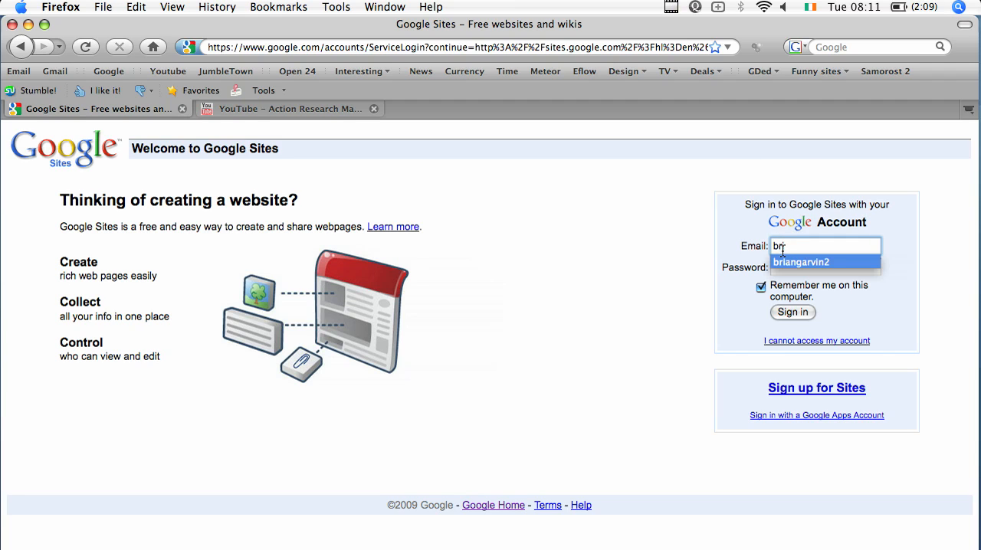
click(817, 262)
click(816, 262)
text(•••••)
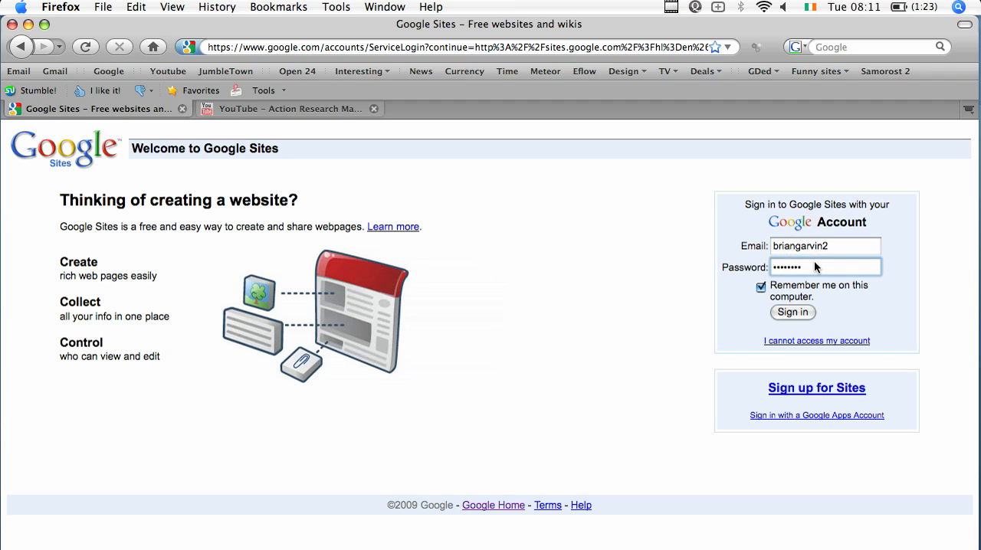
click(794, 313)
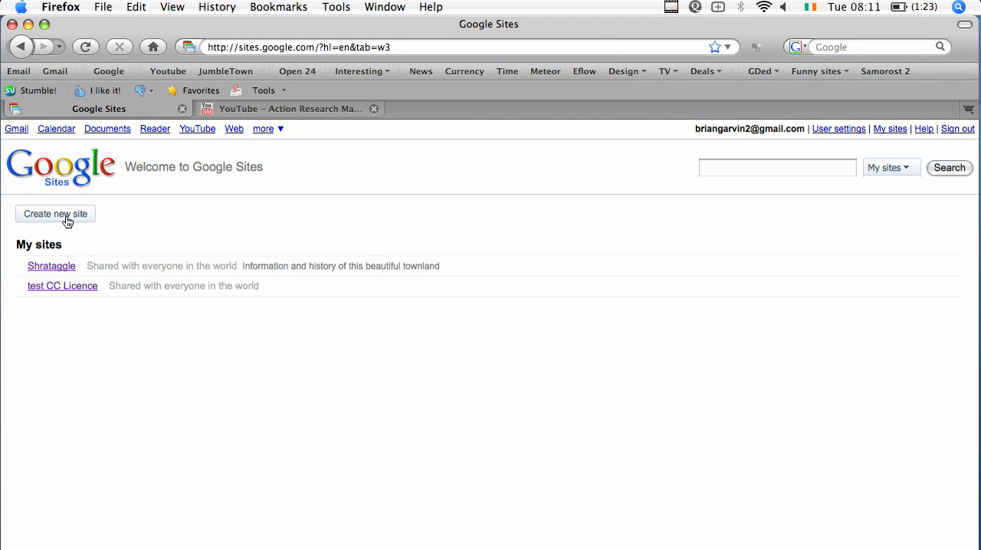
Start a new site and enter a site name made of the two owners' first names followed by "Site".
click(65, 203)
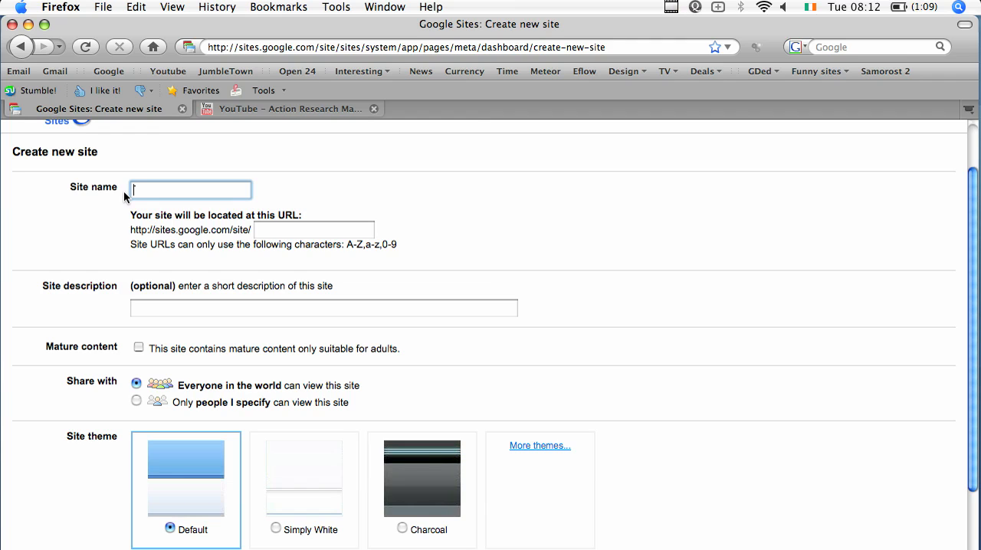
text(Brian n)
key(BackSpace)
text(and Donals Site)
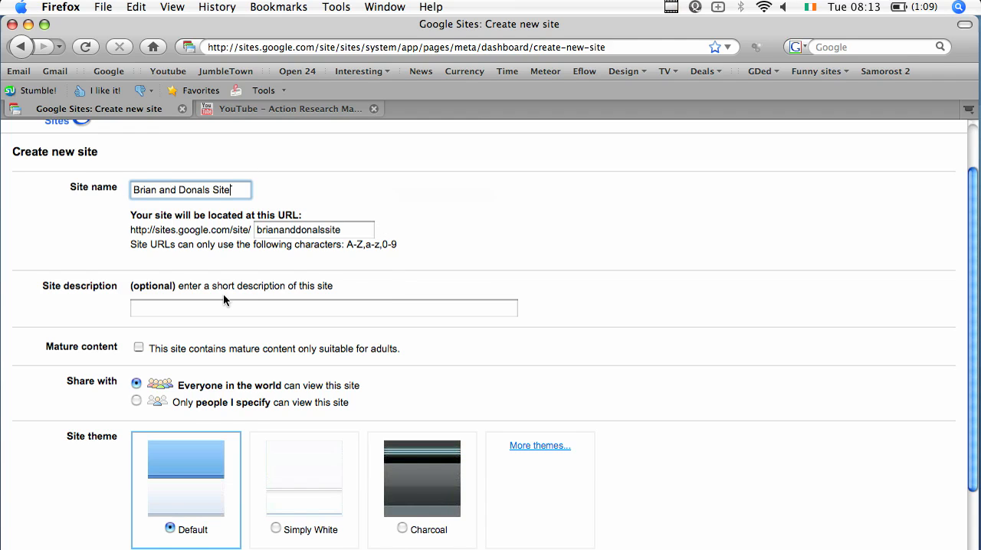
Choose the Charcoal site theme and create the site by entering the displayed verification code.
scroll(212, 280, down, 5)
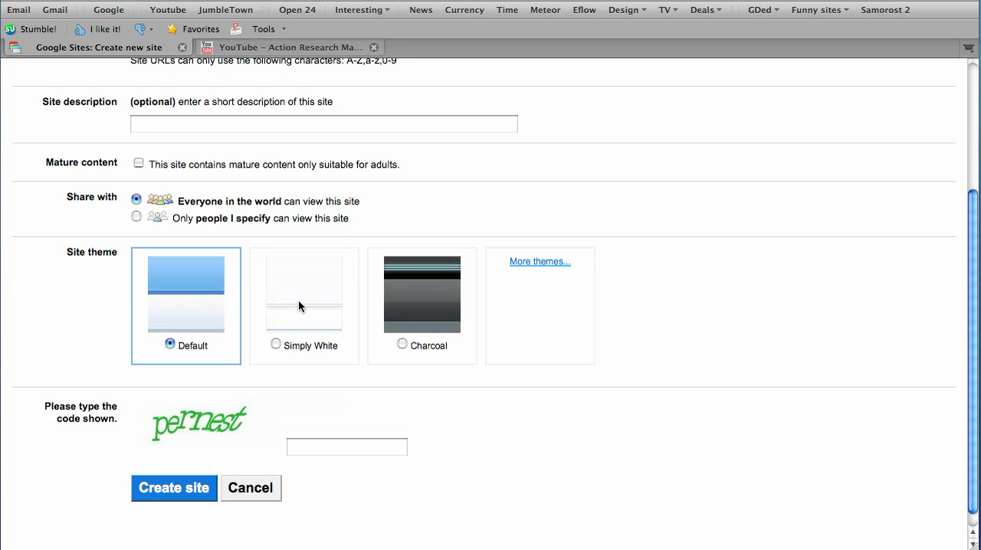
click(407, 307)
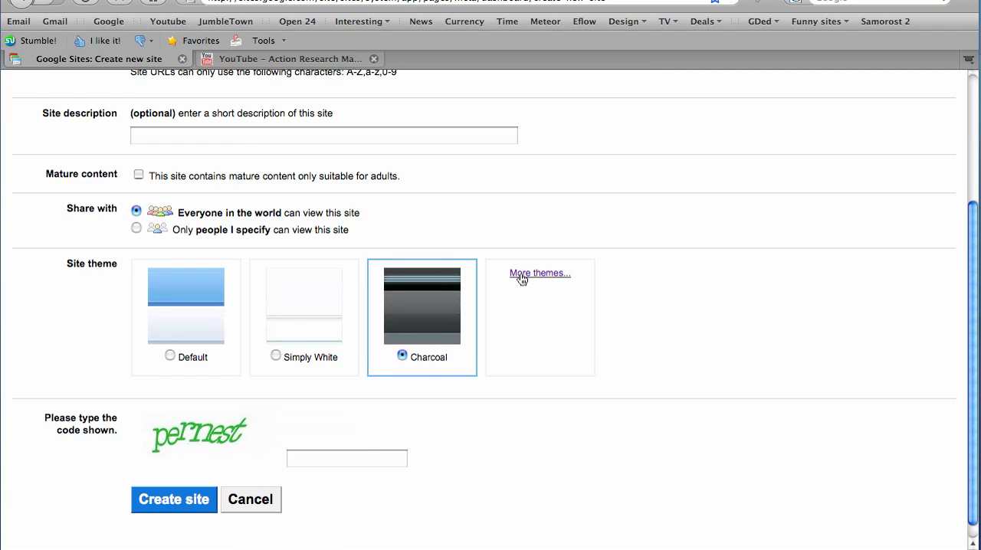
scroll(240, 379, down, 1)
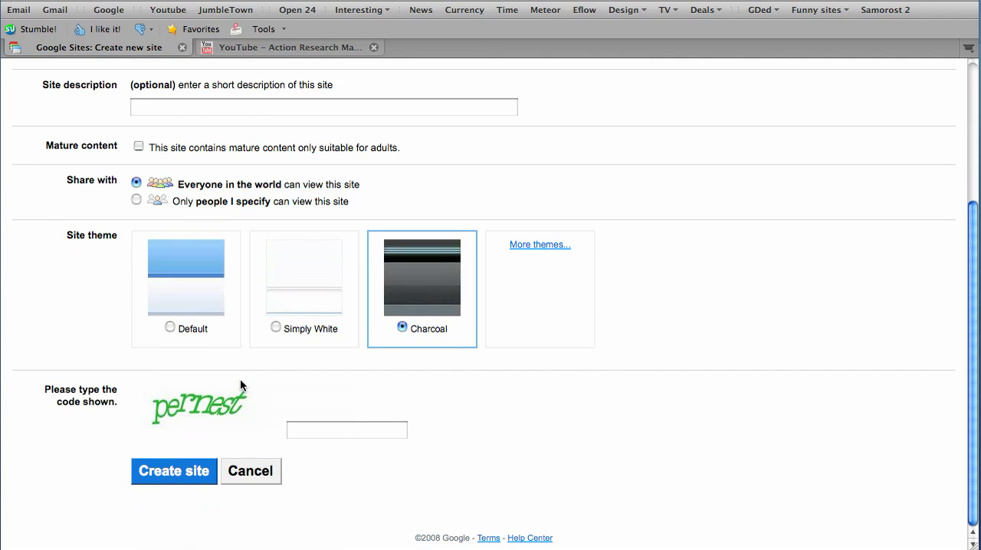
click(304, 430)
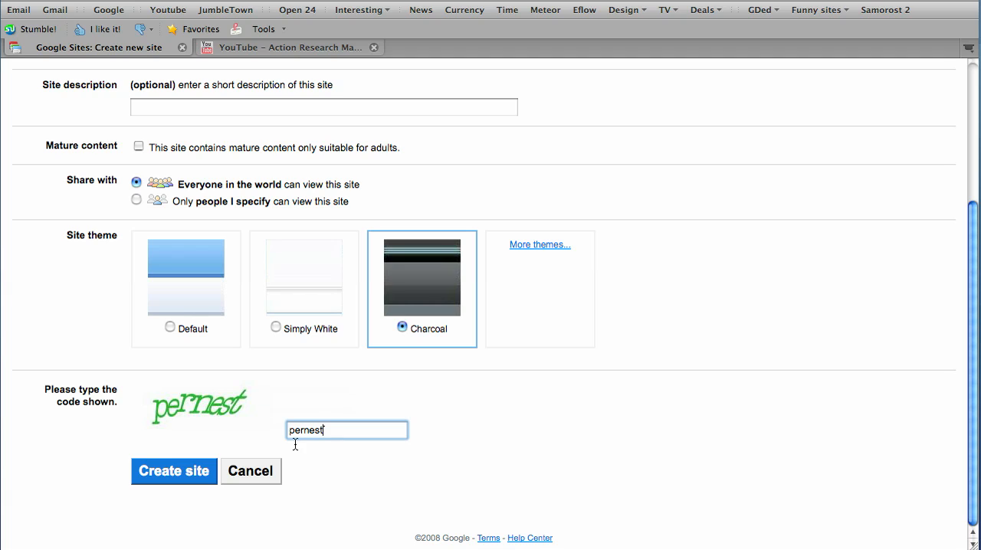
click(185, 475)
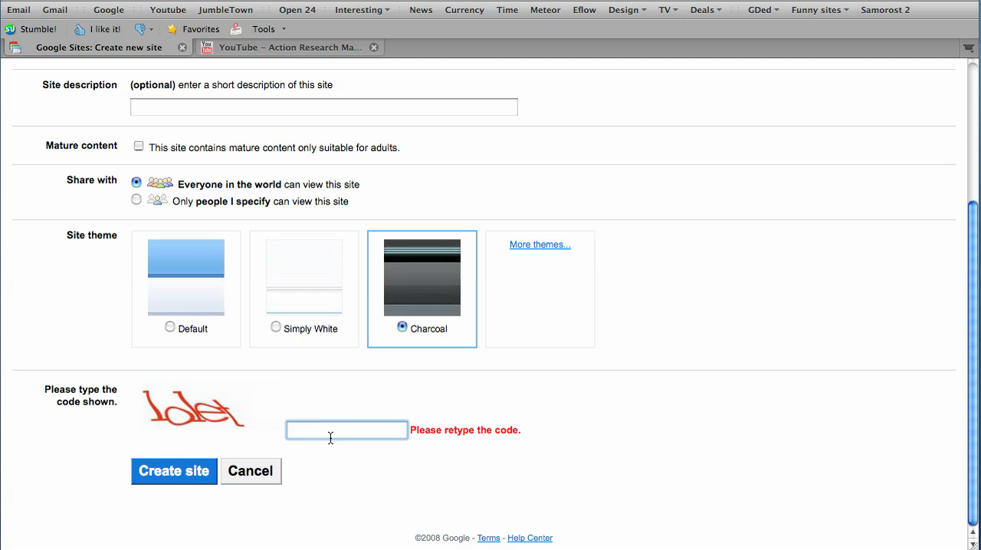
text(lolet)
key(Return)
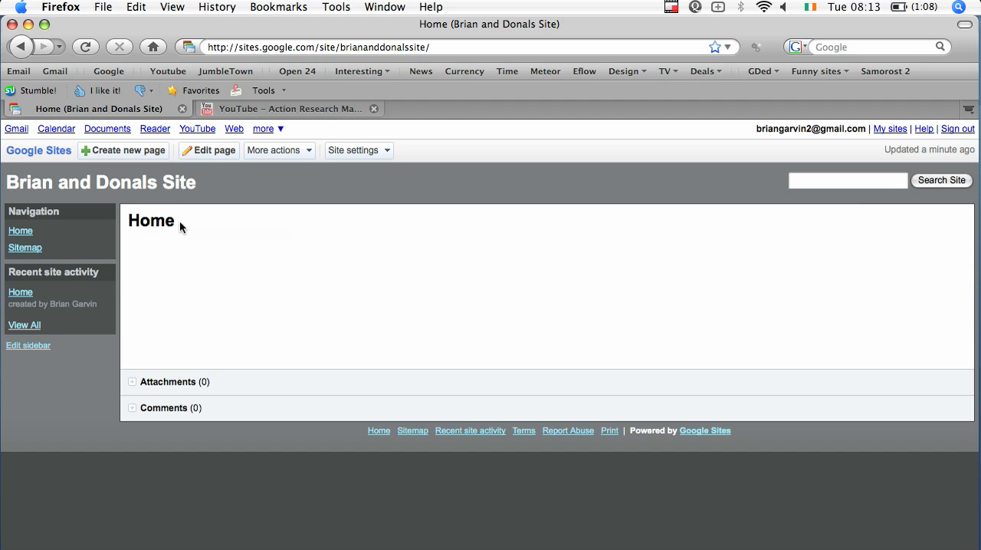
Edit the Home page and write a sentence saying the site is all about the two owners working in DCU, followed by a new line.
click(204, 159)
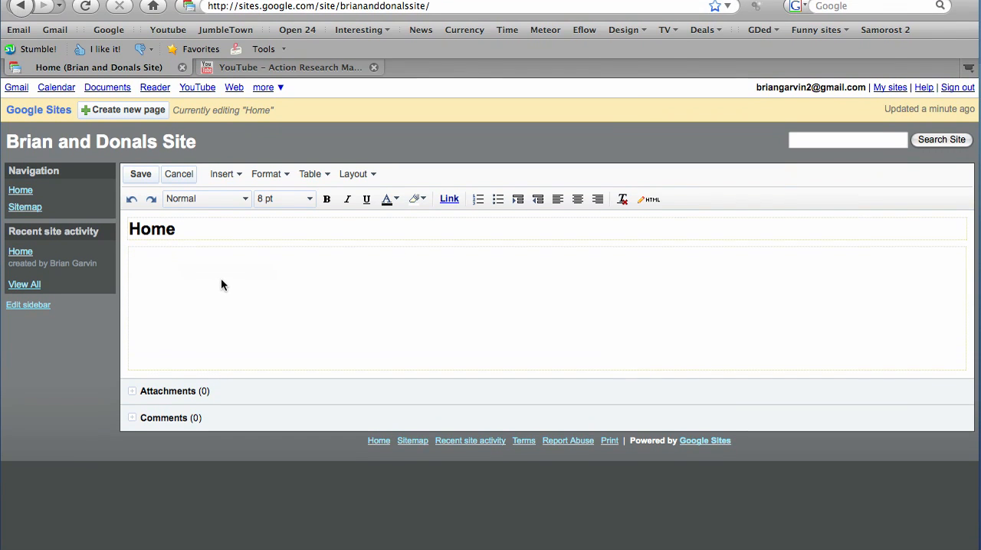
click(222, 282)
text(This )
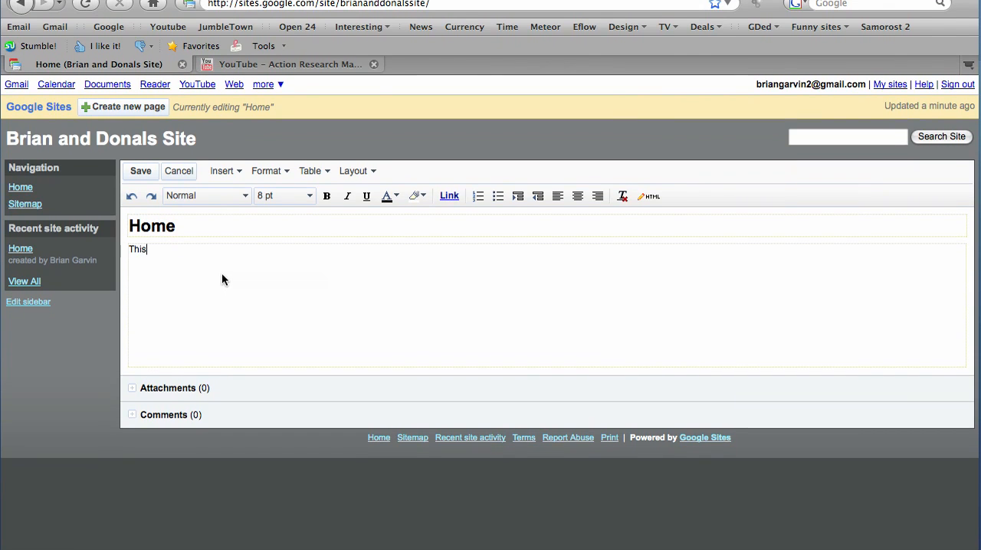
text(site is all about Brian)
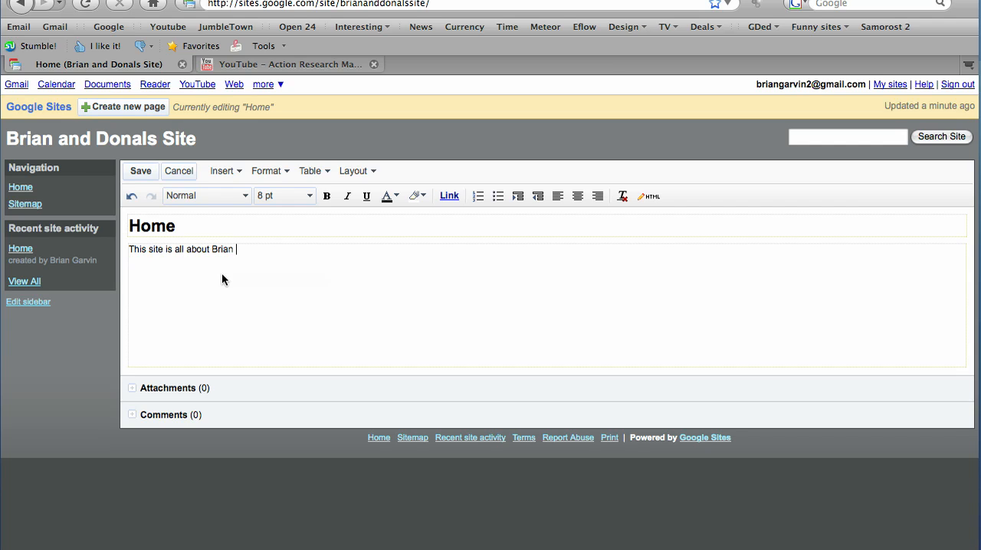
text( and Donal worl)
key(BackSpace)
text(king in DCU)
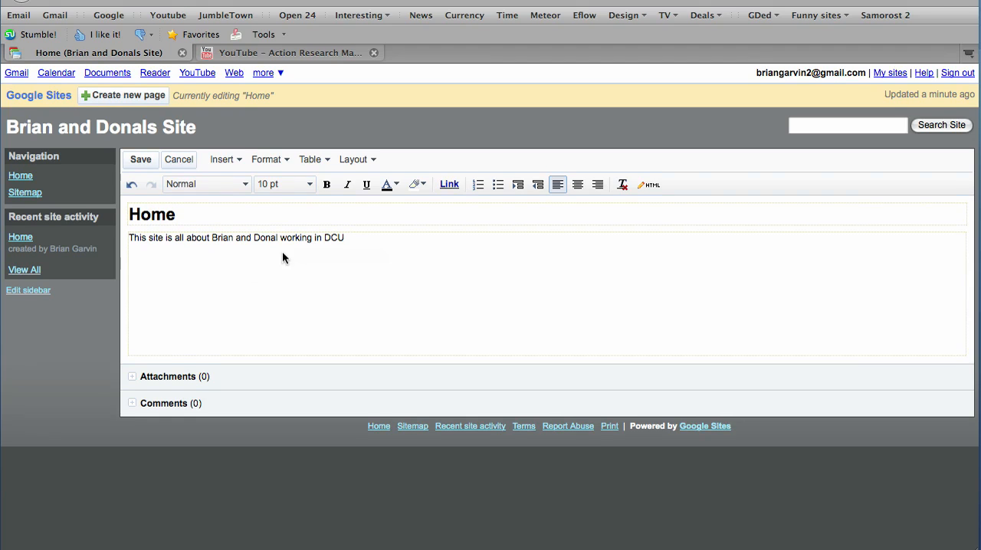
key(Return)
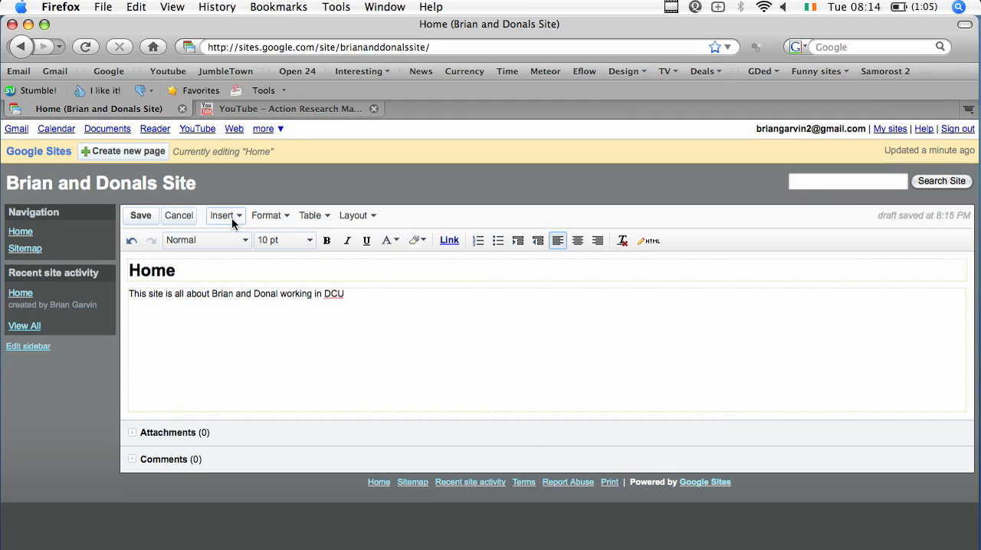
Upload the photo of the two owners from the Desktop and insert it below the Home page sentence.
click(232, 218)
click(240, 239)
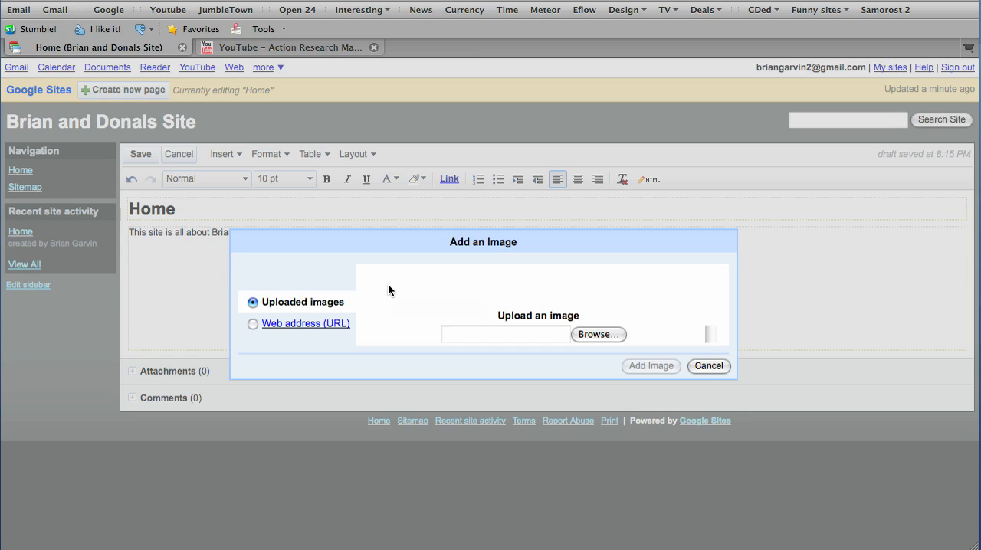
click(595, 335)
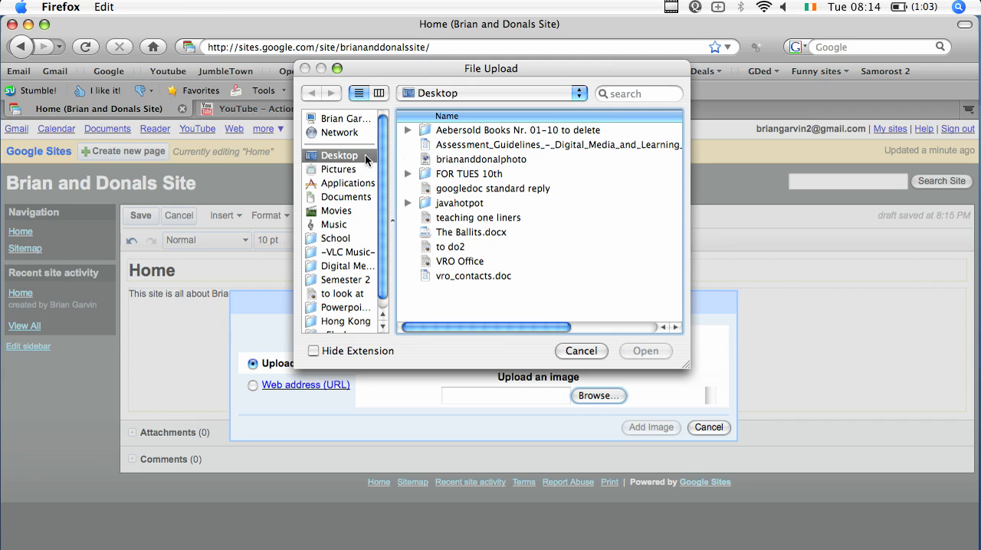
double_click(430, 160)
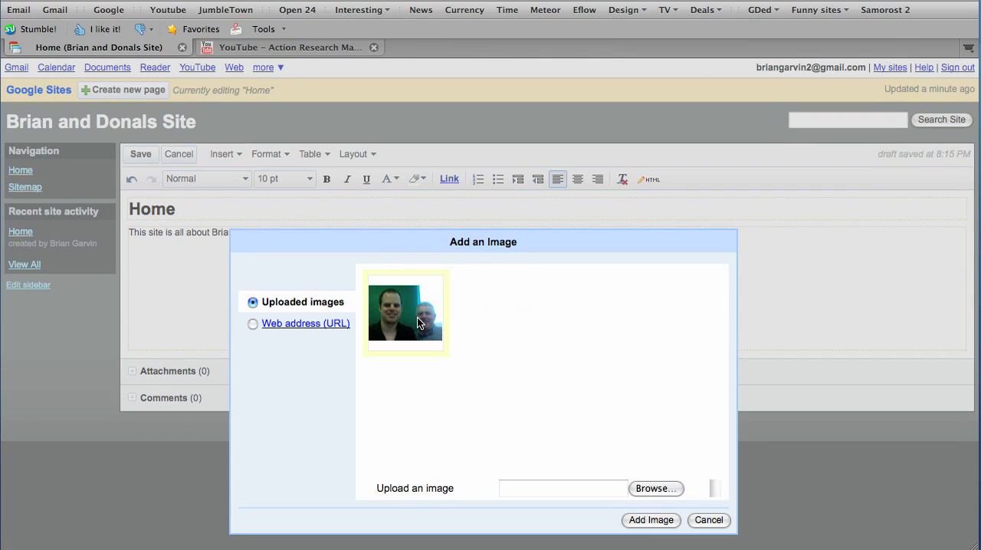
click(652, 521)
Try the inserted photo at large, medium and small sizes and return it to its original size.
scroll(524, 336, down, 2)
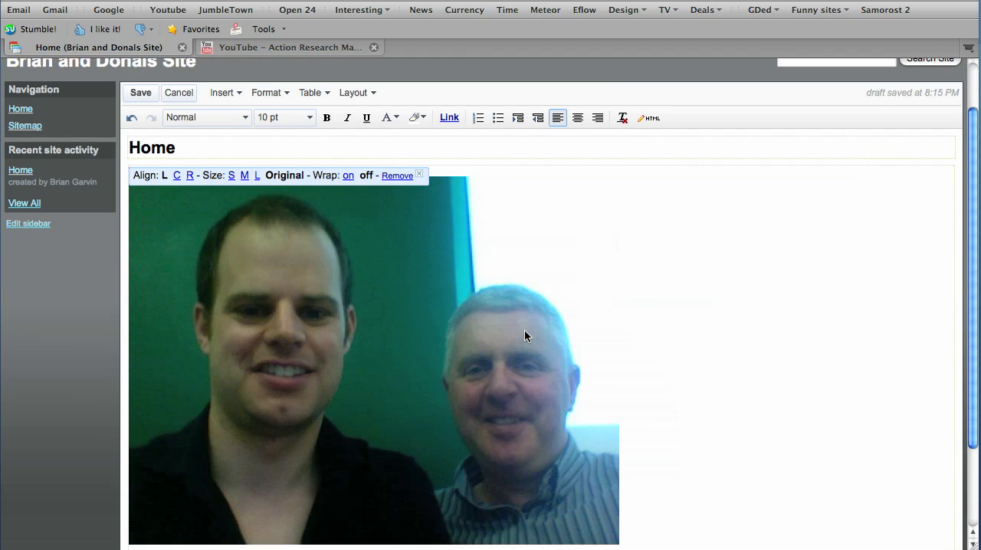
scroll(524, 336, down, 1)
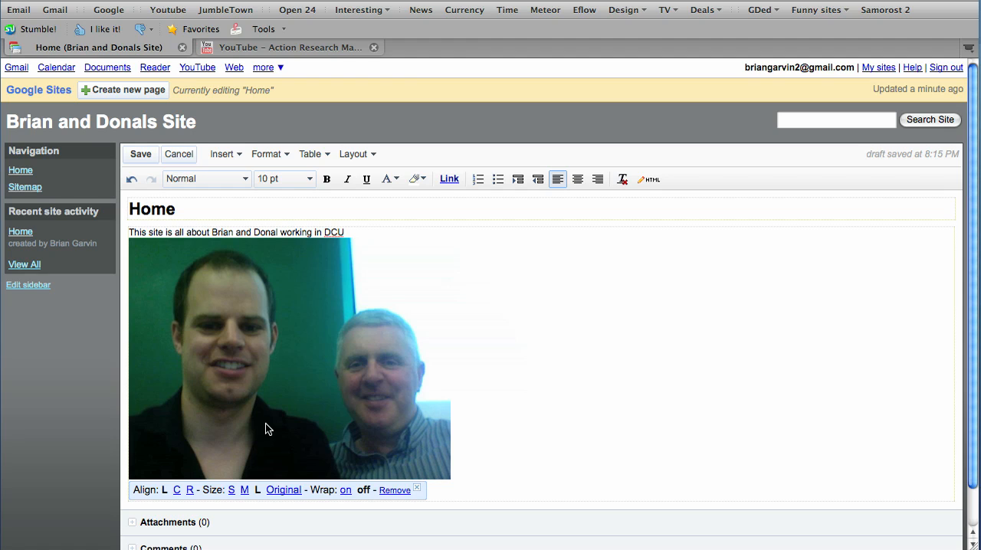
click(244, 493)
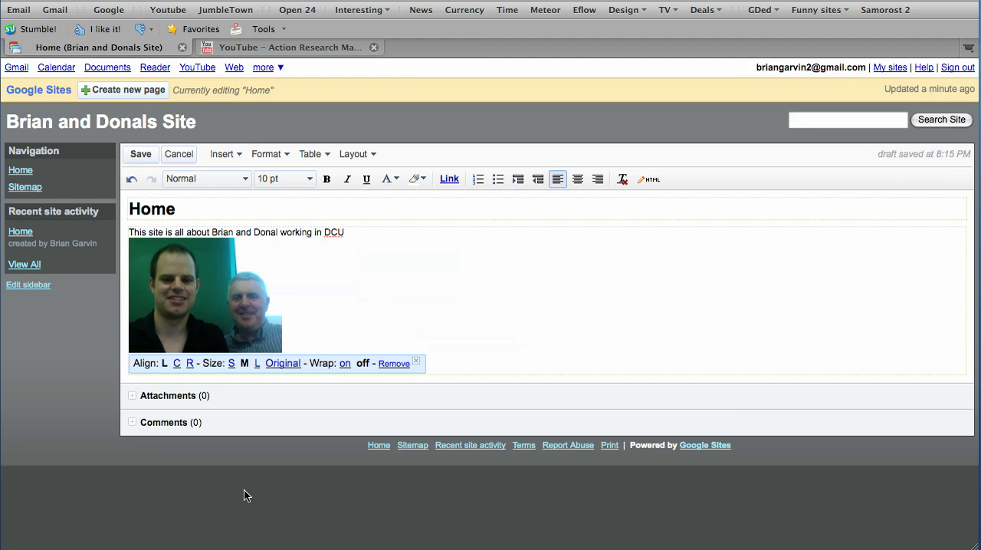
click(230, 368)
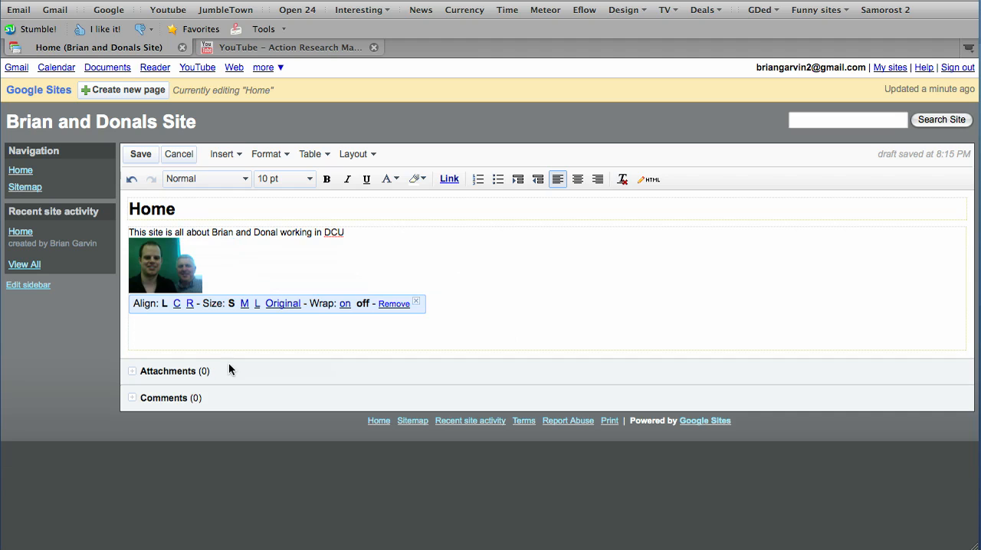
click(257, 305)
click(290, 489)
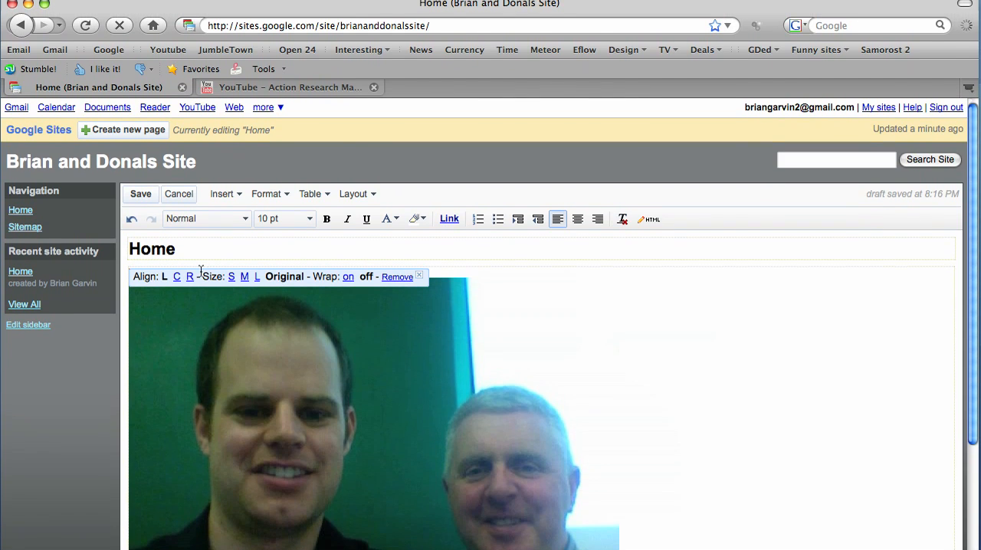
Centre the photo on the Home page and save the page.
click(177, 279)
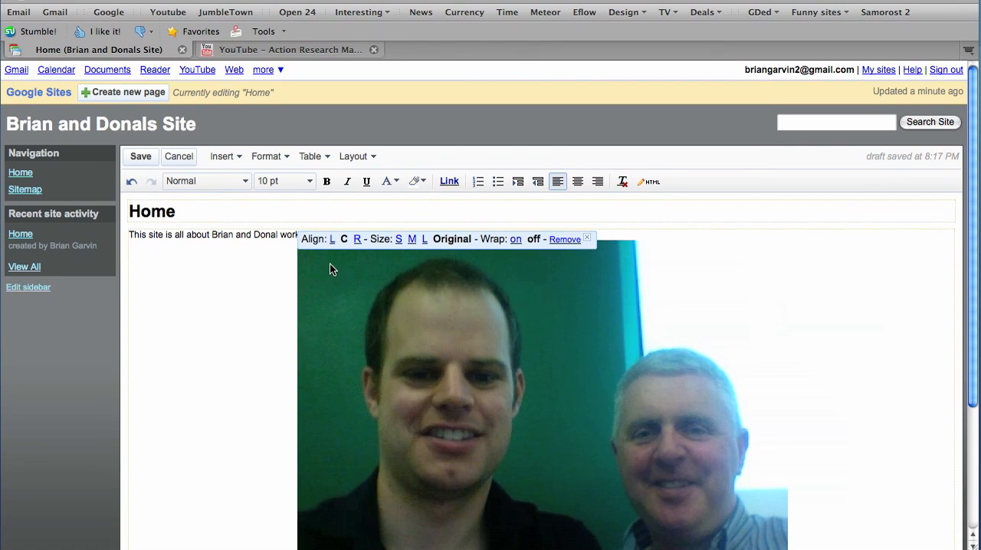
click(268, 277)
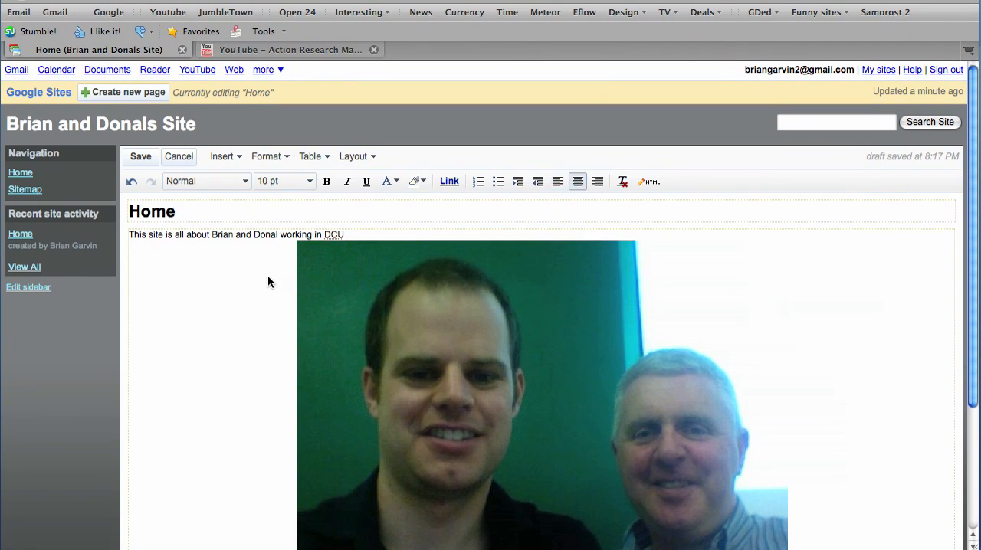
scroll(267, 278, down, 4)
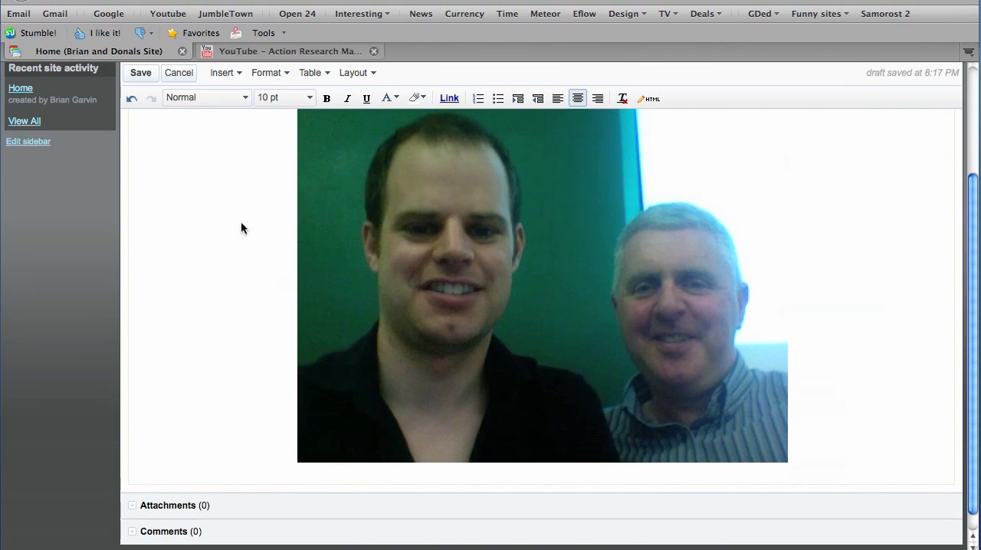
scroll(241, 228, up, 3)
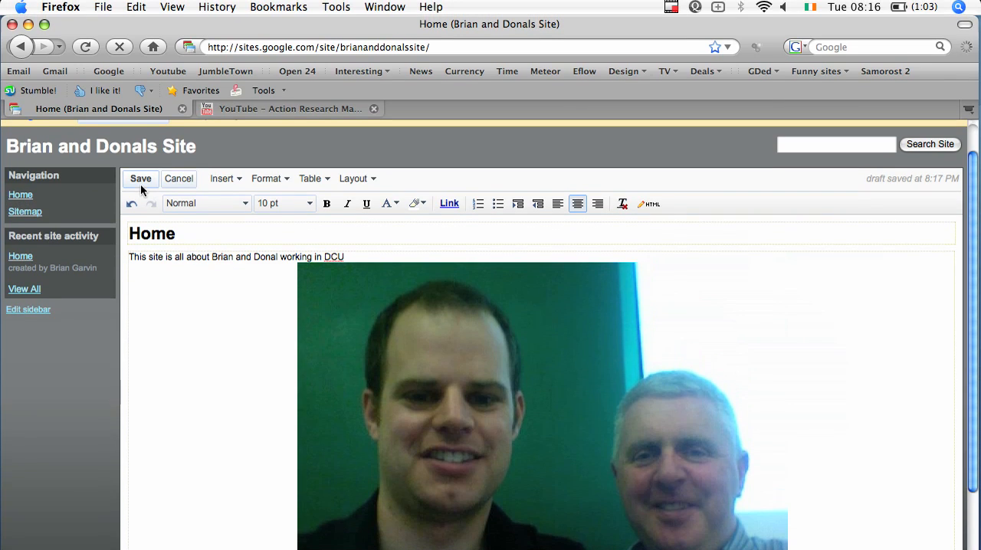
click(140, 179)
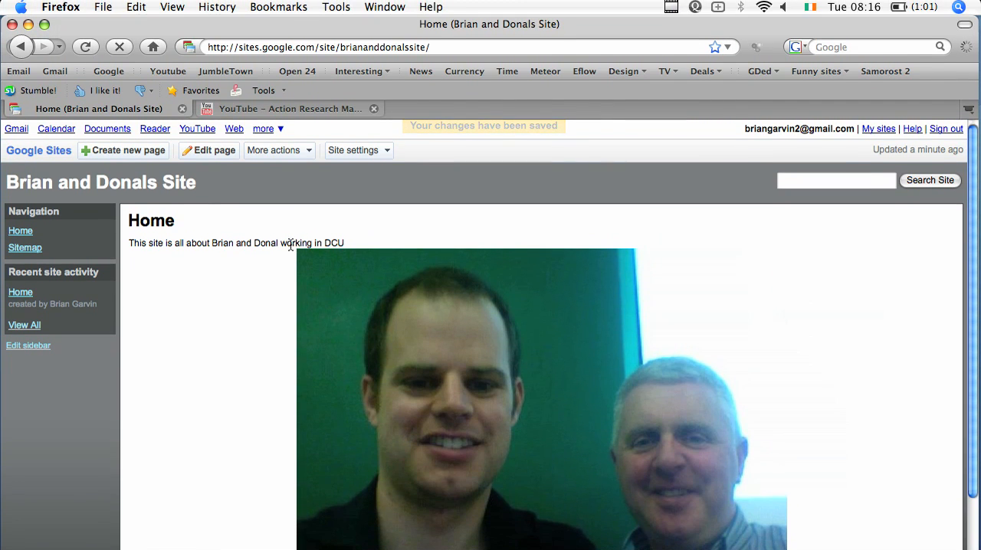
Reopen the Home page for editing and add two blank lines between the sentence and the photo.
click(206, 157)
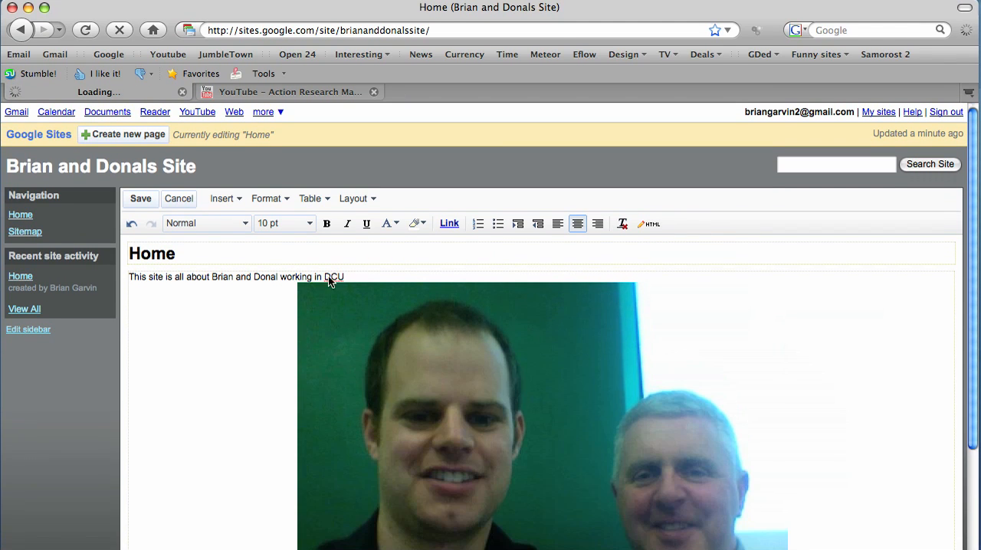
click(355, 279)
key(Return)
key(Return)
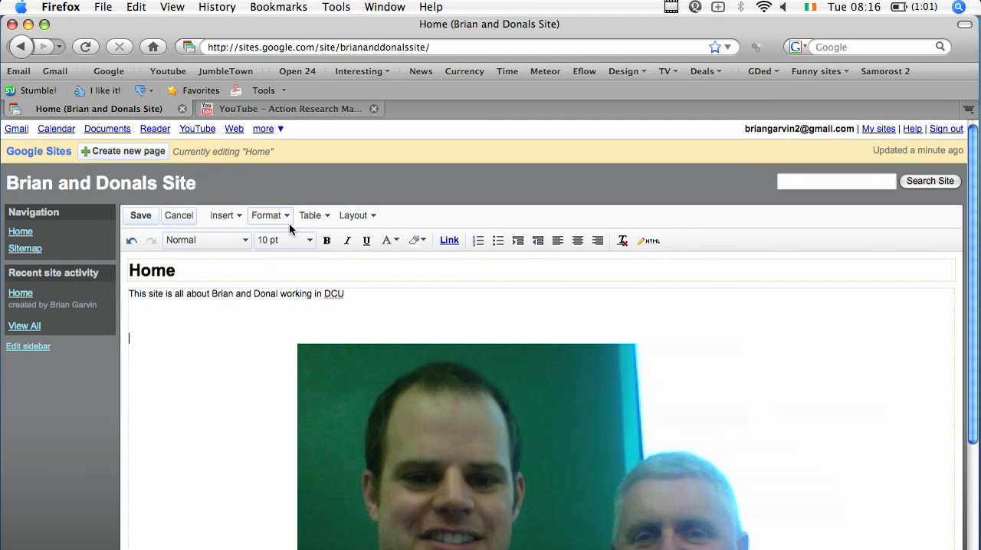
click(228, 217)
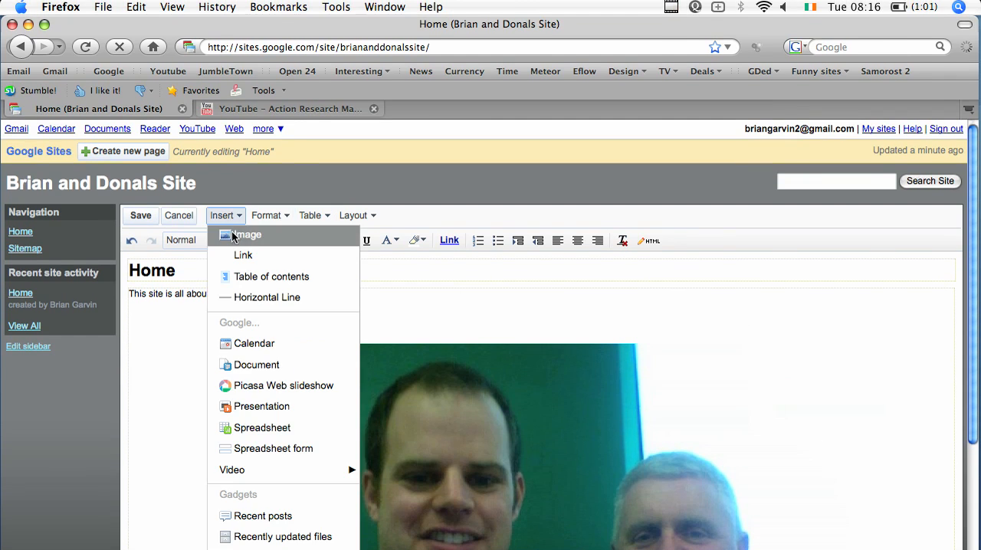
click(240, 255)
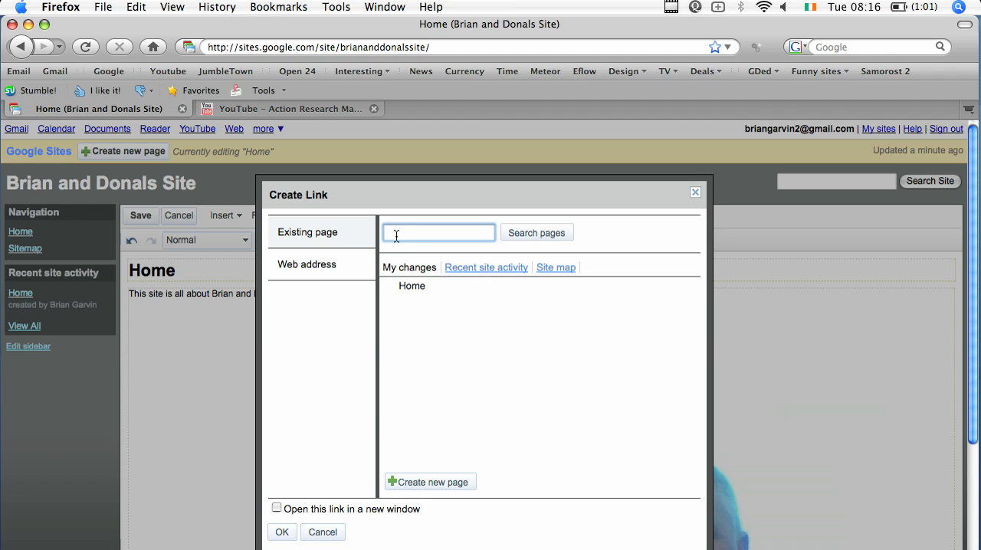
click(327, 267)
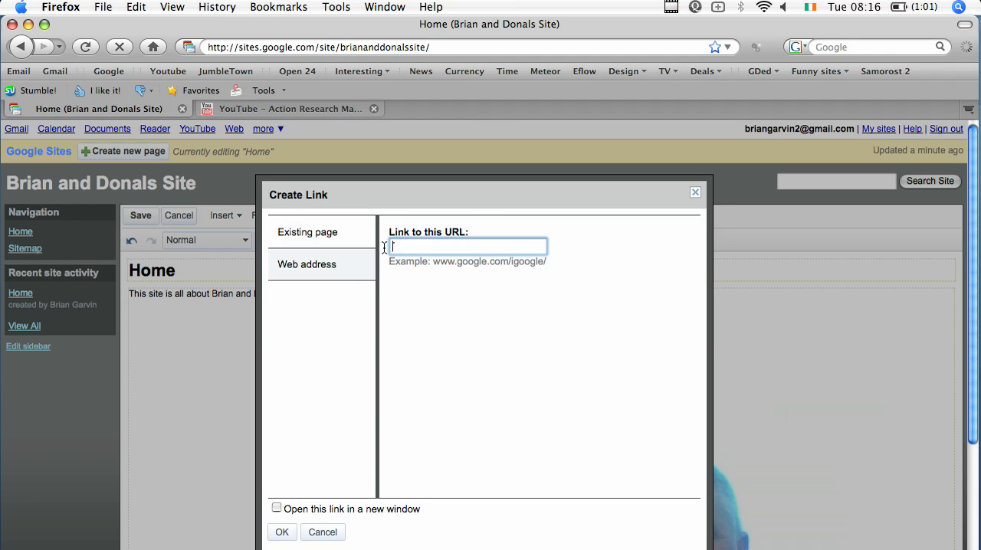
text(www.dcu.ie)
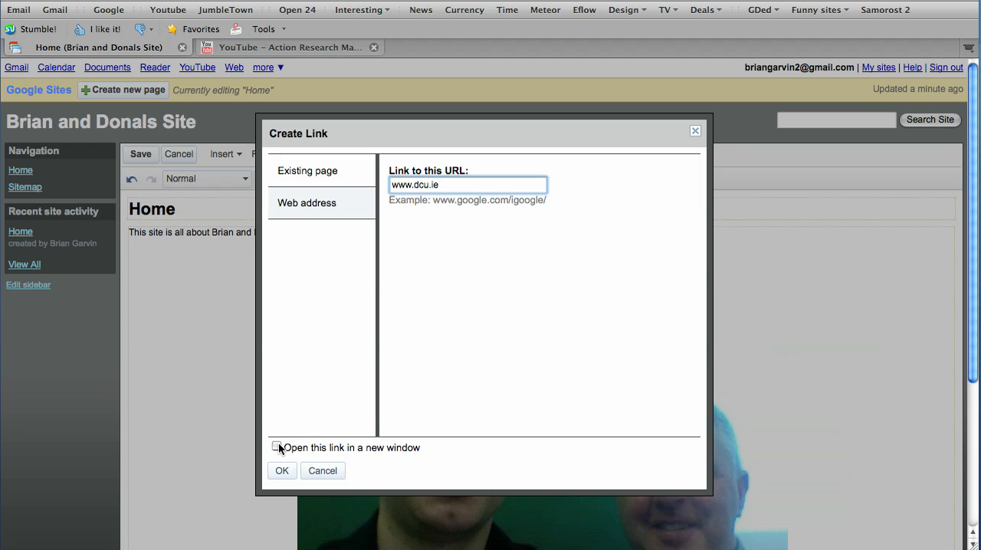
click(277, 448)
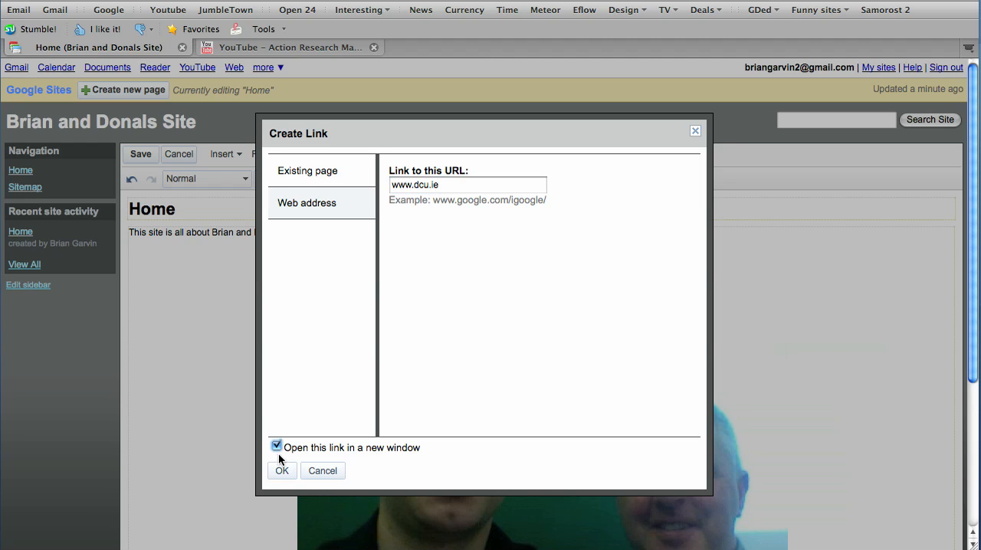
click(282, 472)
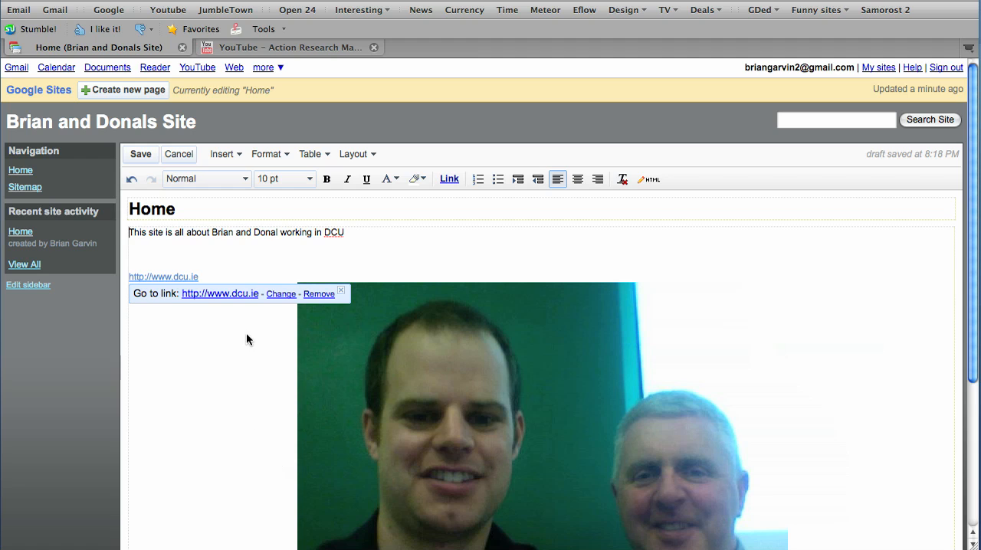
click(237, 267)
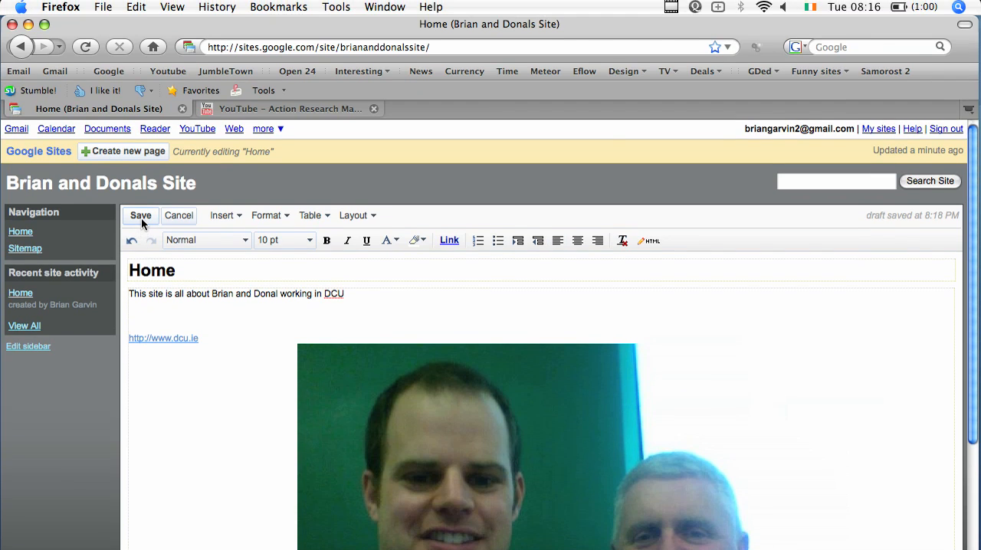
click(141, 156)
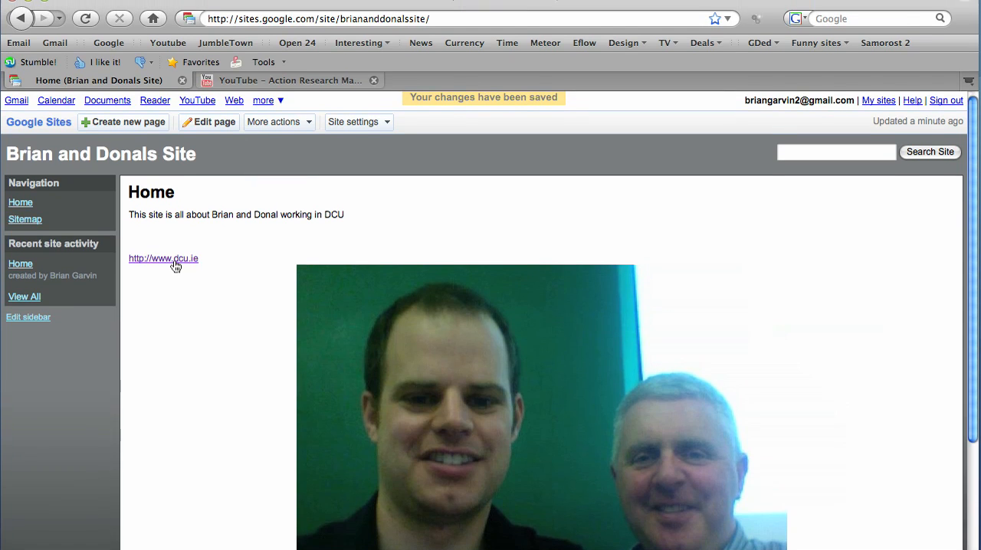
click(173, 273)
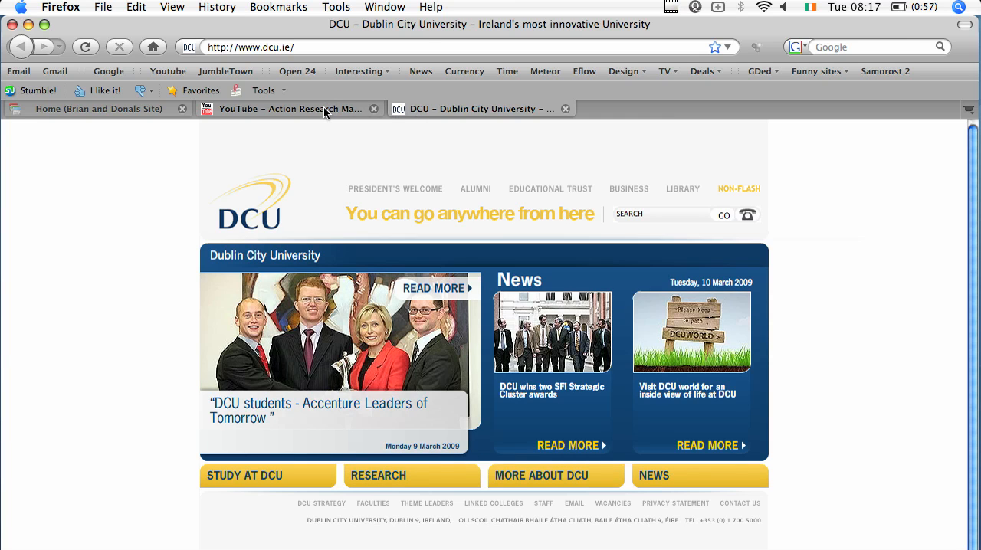
click(127, 108)
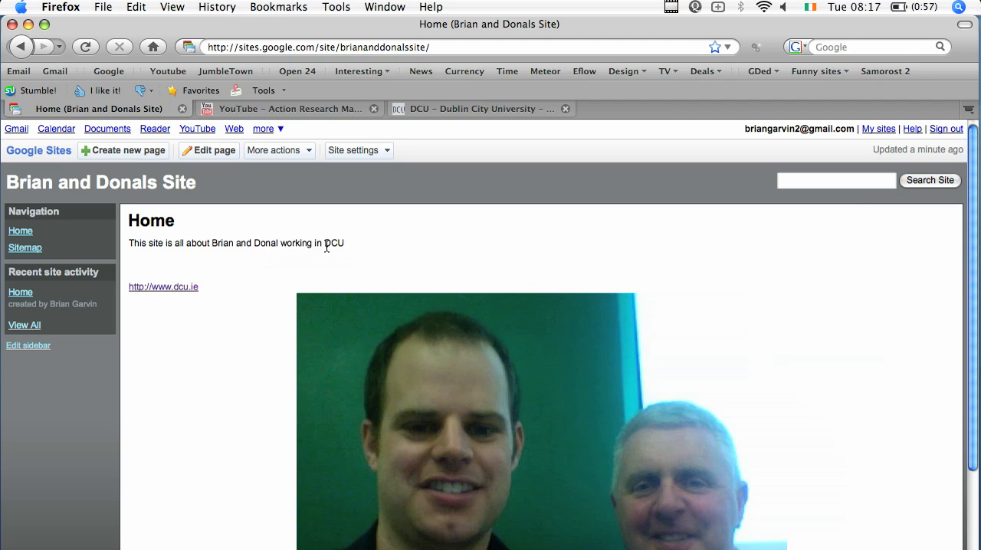
drag(345, 244, 323, 246)
click(210, 150)
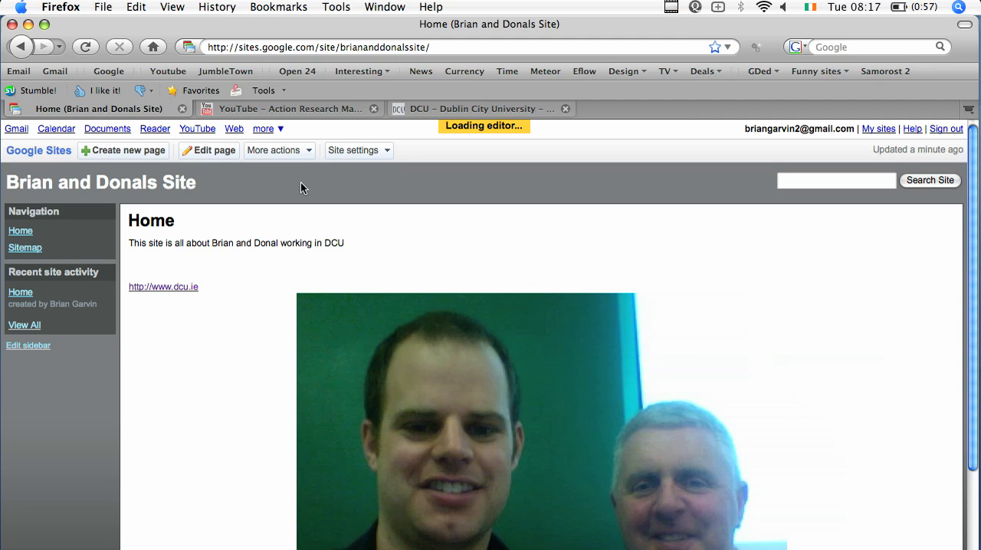
drag(347, 295, 325, 280)
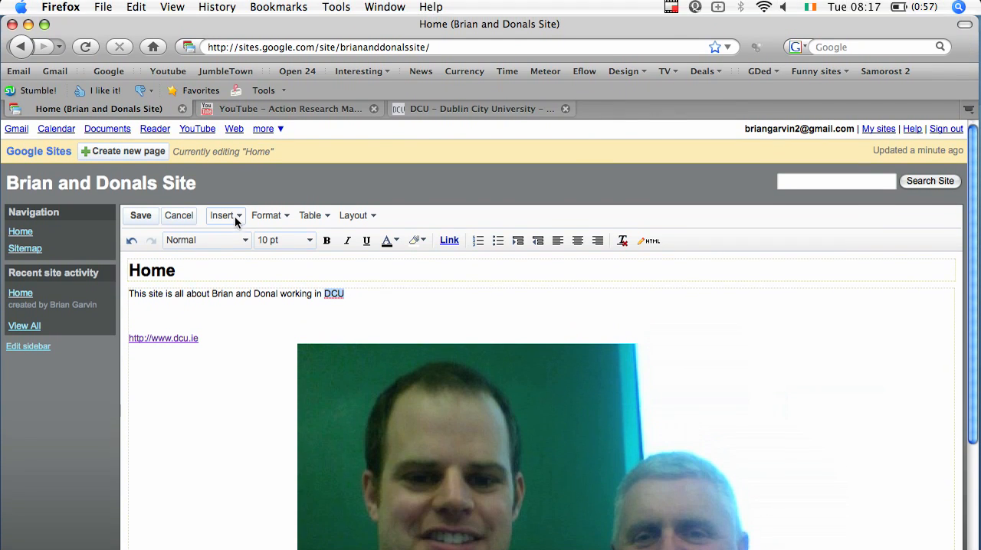
click(226, 196)
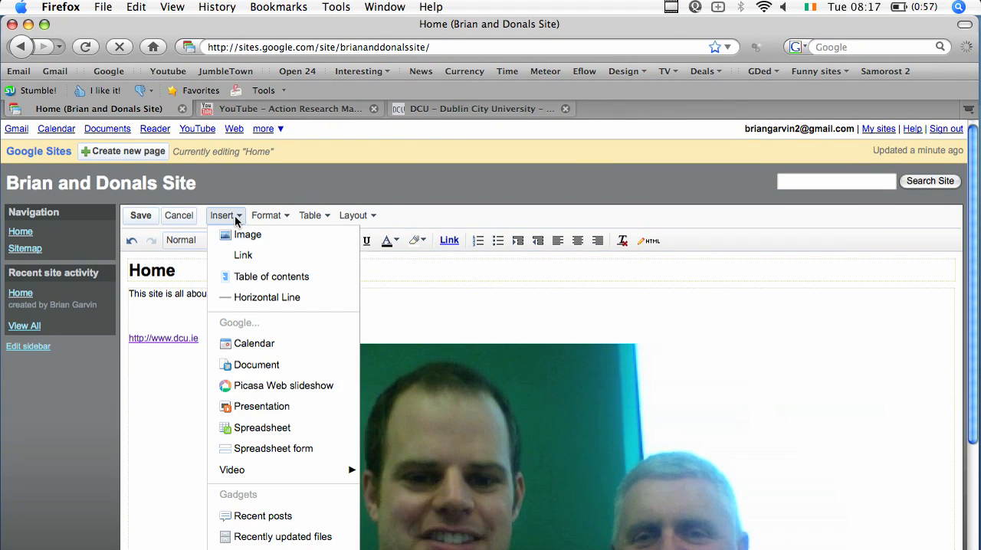
click(242, 253)
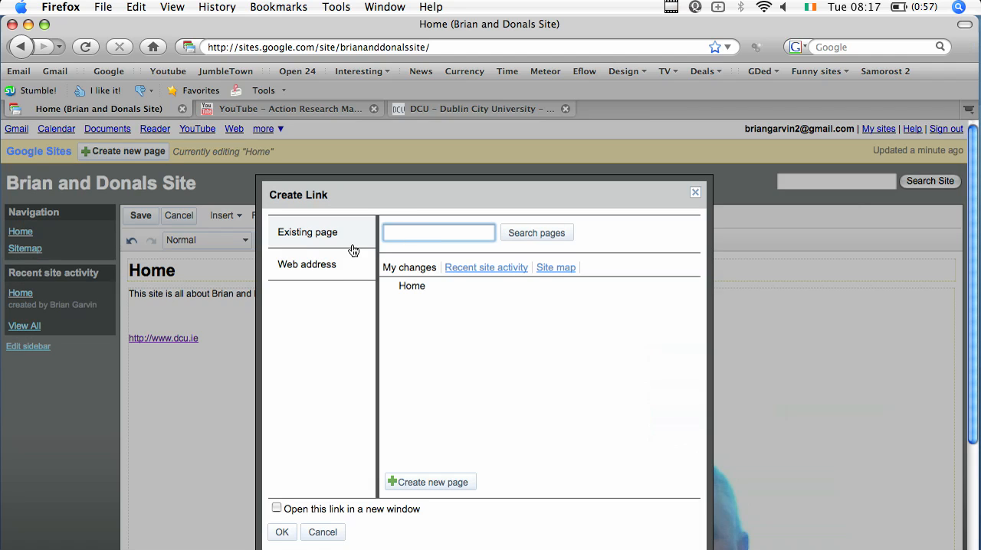
click(338, 264)
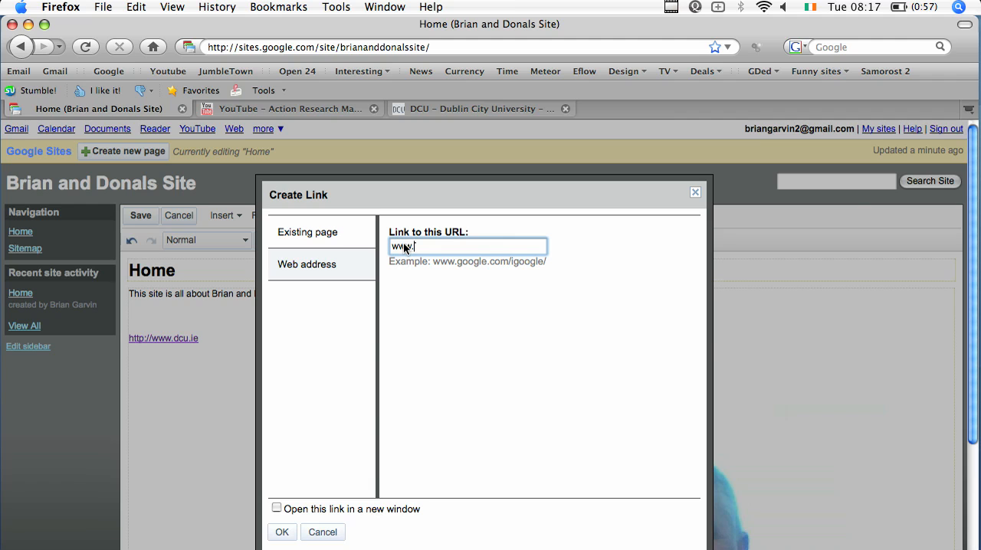
text(www.dcu.ie)
click(276, 447)
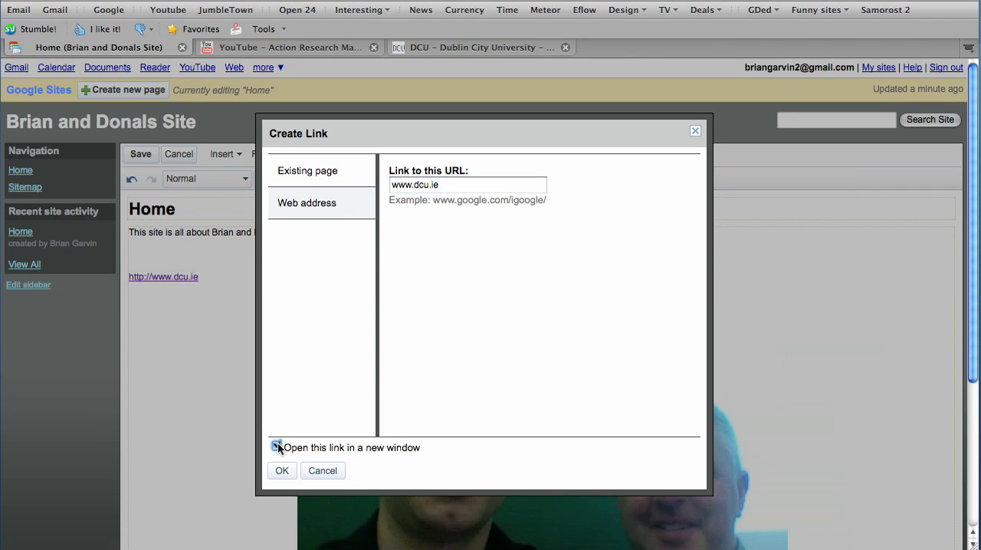
click(282, 470)
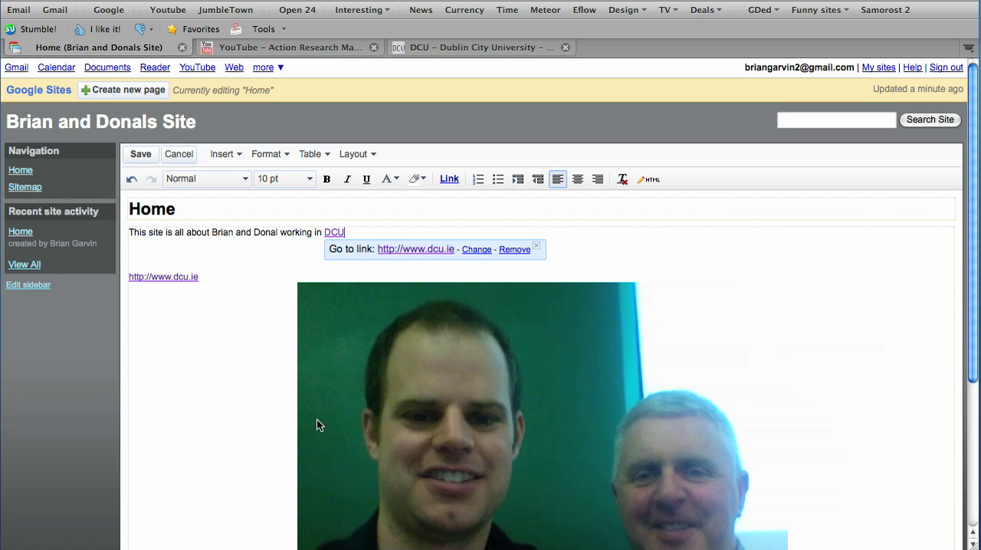
click(262, 331)
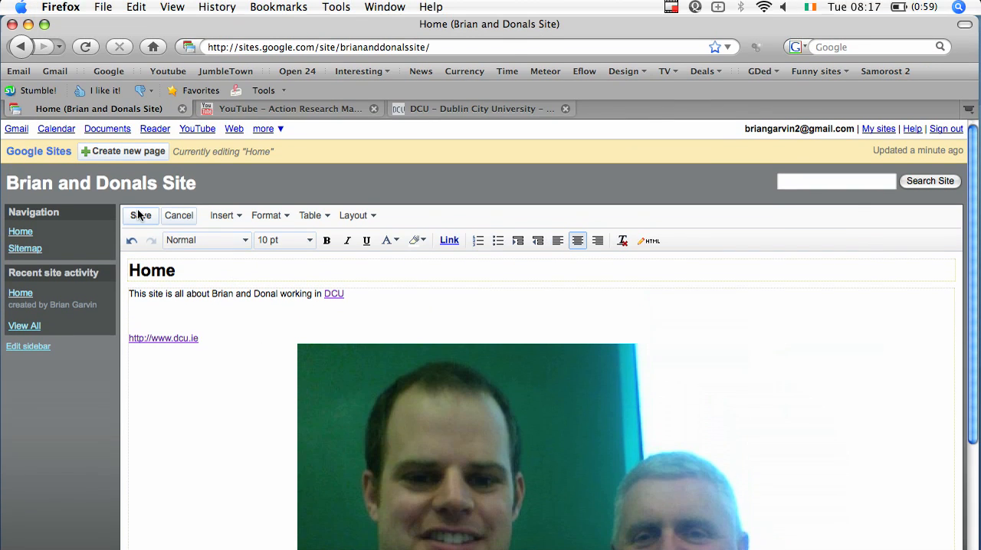
click(138, 215)
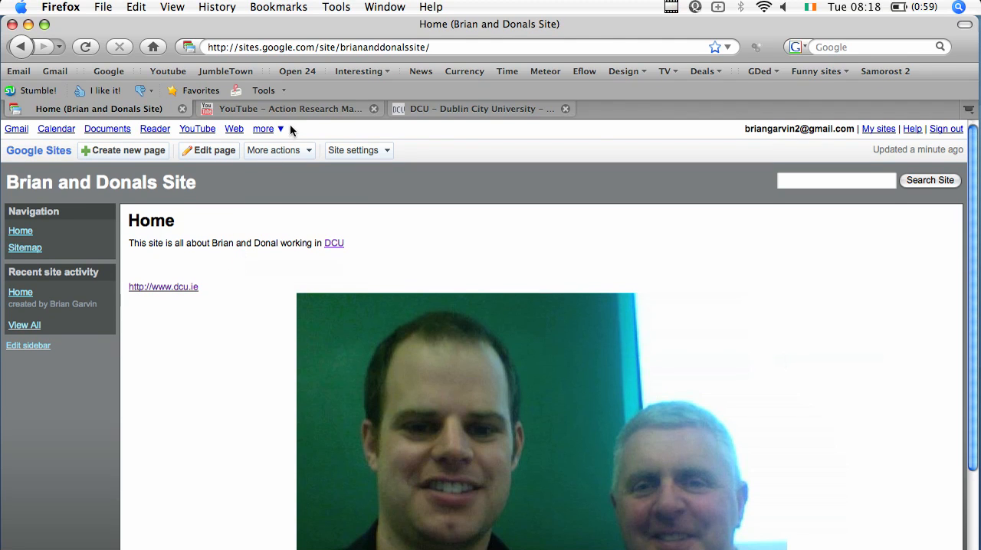
Copy the web address of the YouTube video "Action Research Made Simple".
click(316, 111)
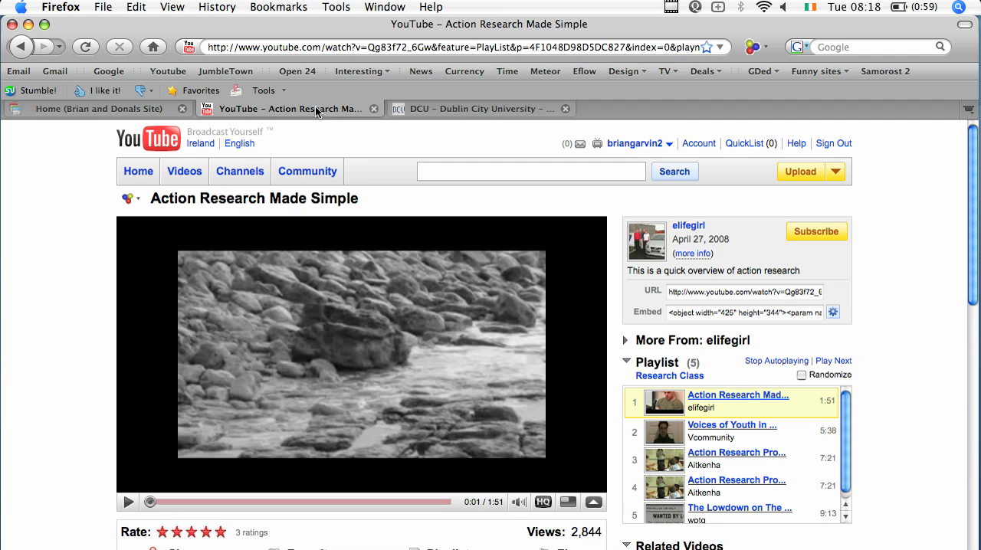
triple_click(379, 47)
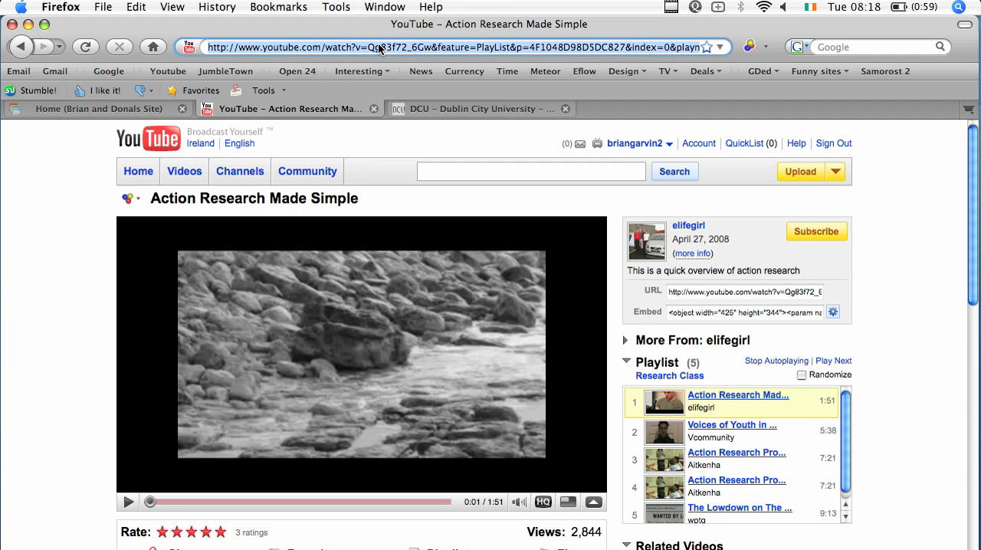
click(136, 7)
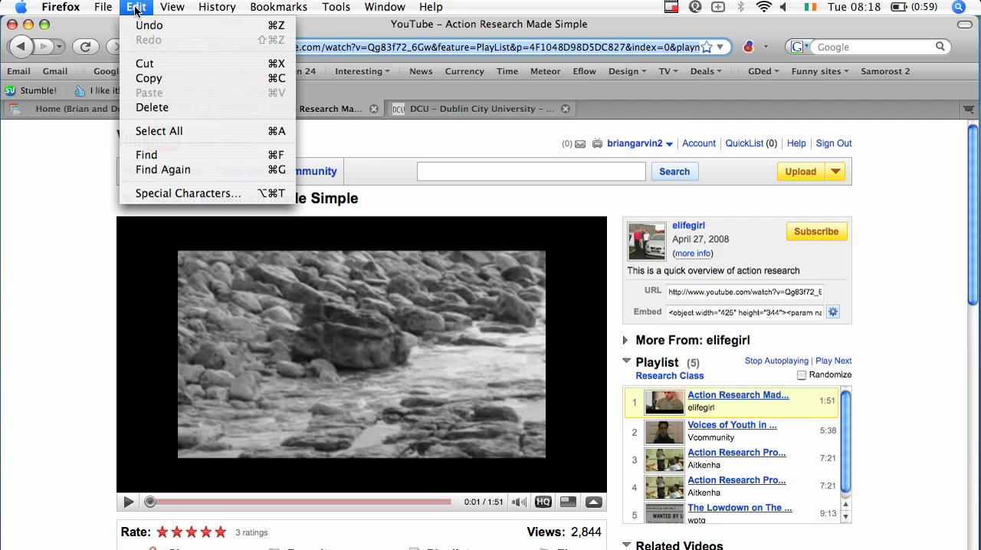
click(151, 77)
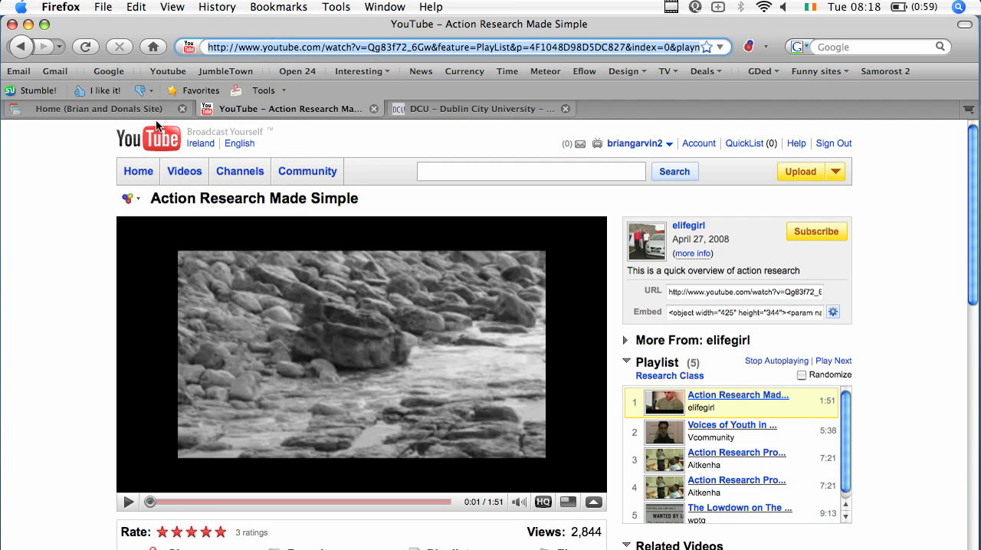
Reopen the site's Home page for editing and insert the YouTube video from the copied address, with a border and no title.
click(127, 111)
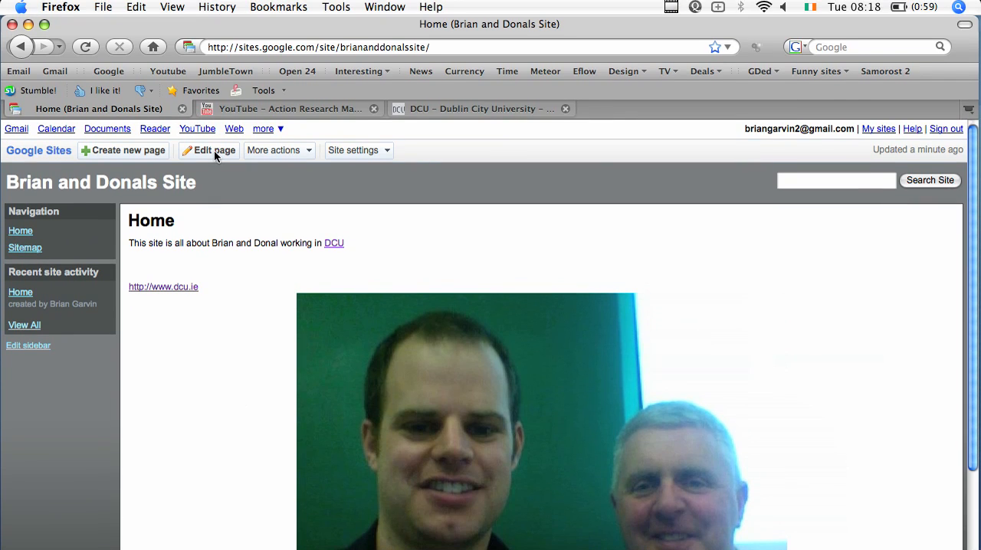
click(214, 153)
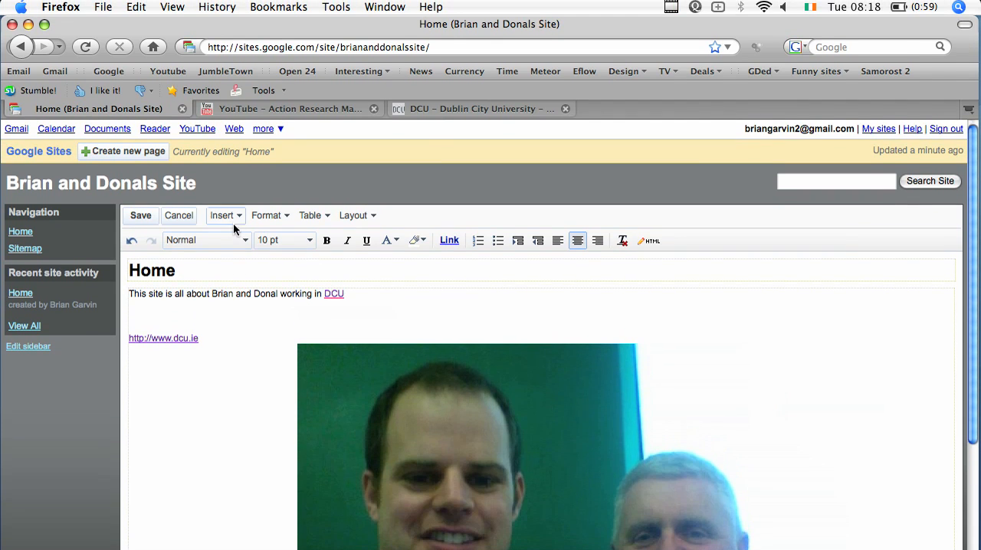
click(233, 214)
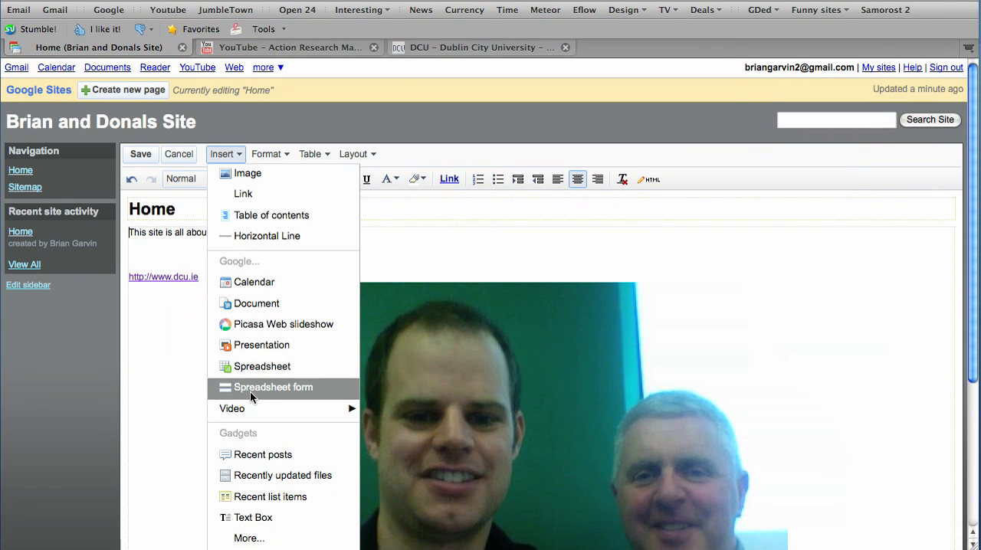
mouse_move(254, 414)
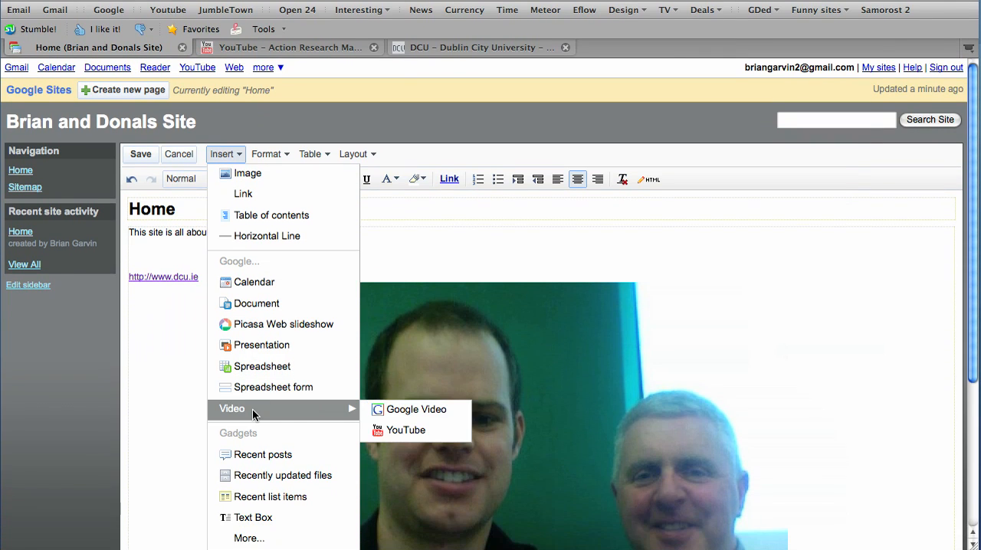
click(398, 431)
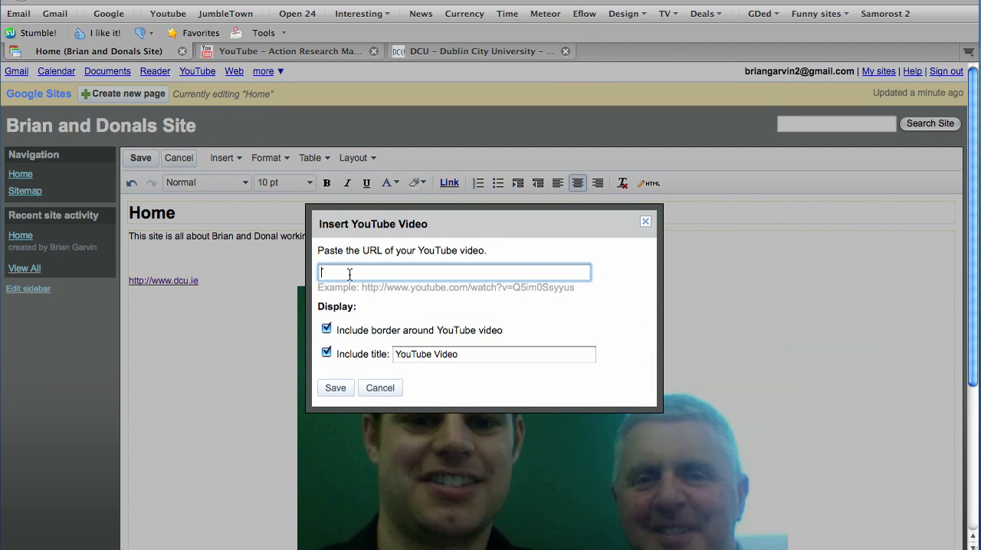
right_click(350, 271)
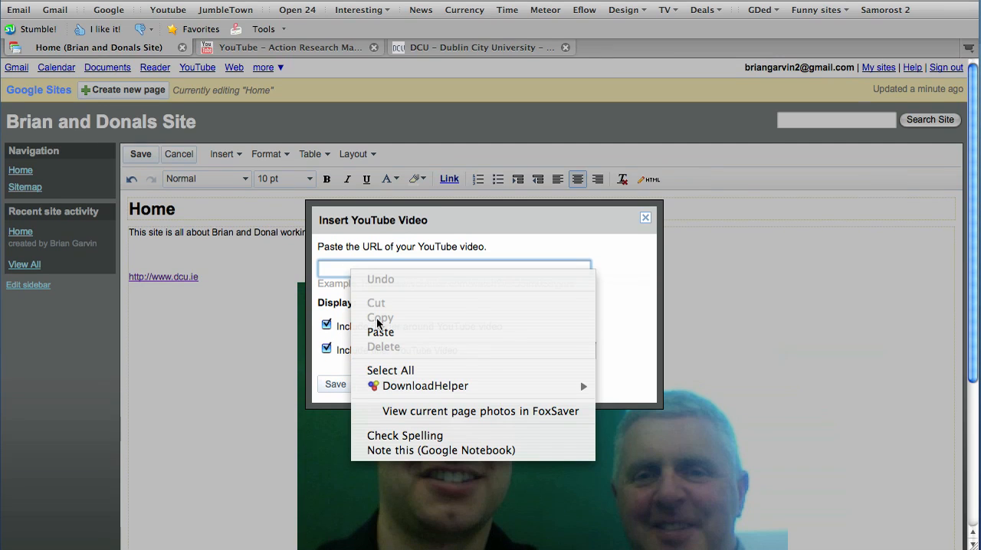
click(377, 339)
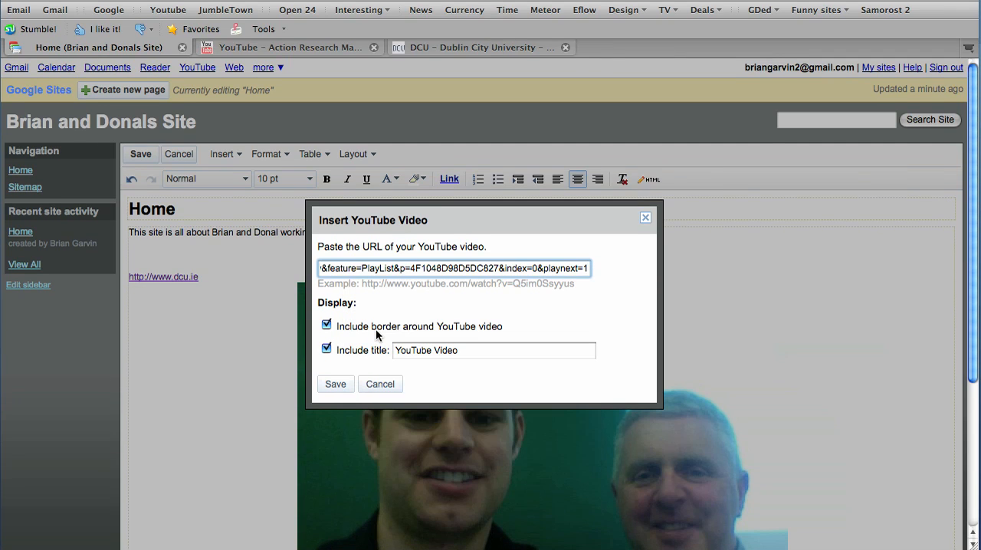
drag(466, 349, 377, 347)
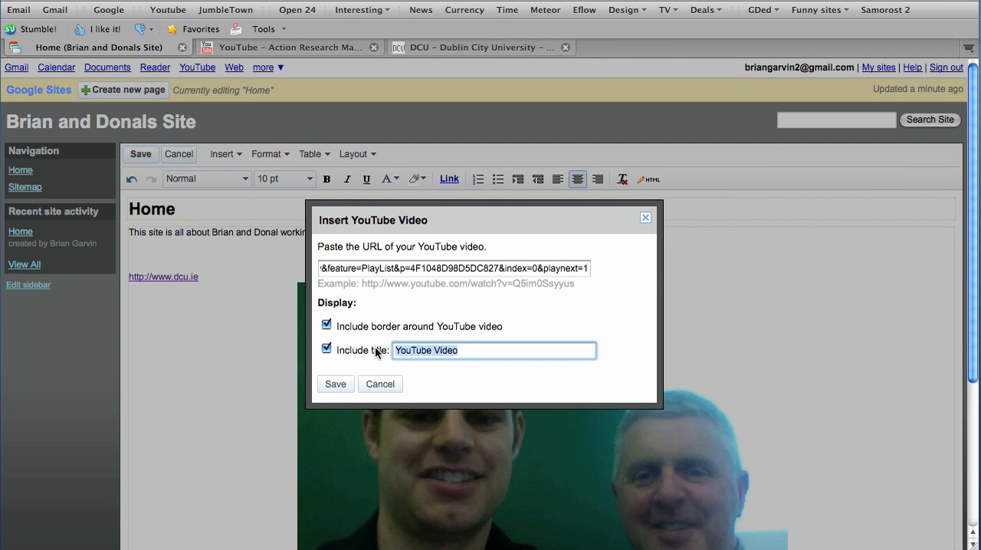
click(327, 349)
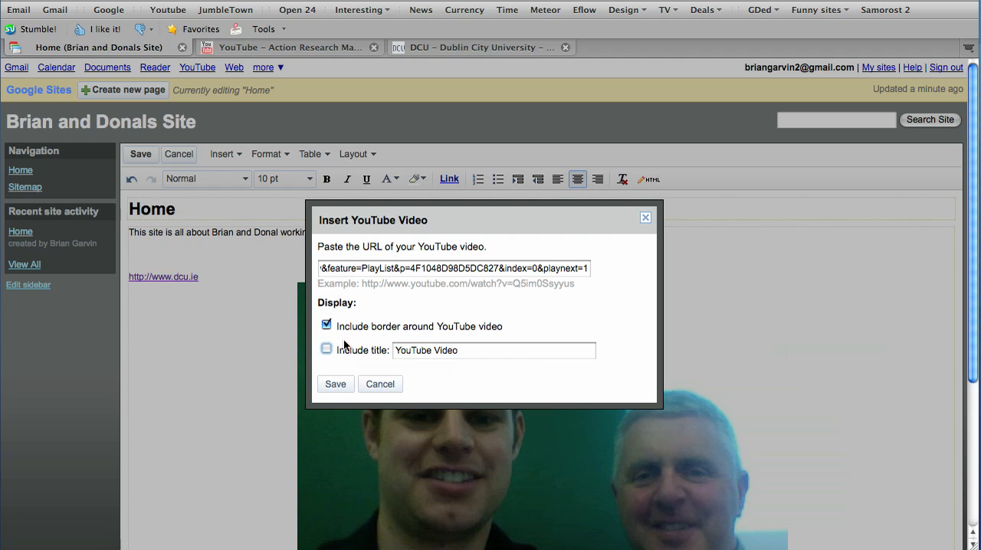
click(335, 386)
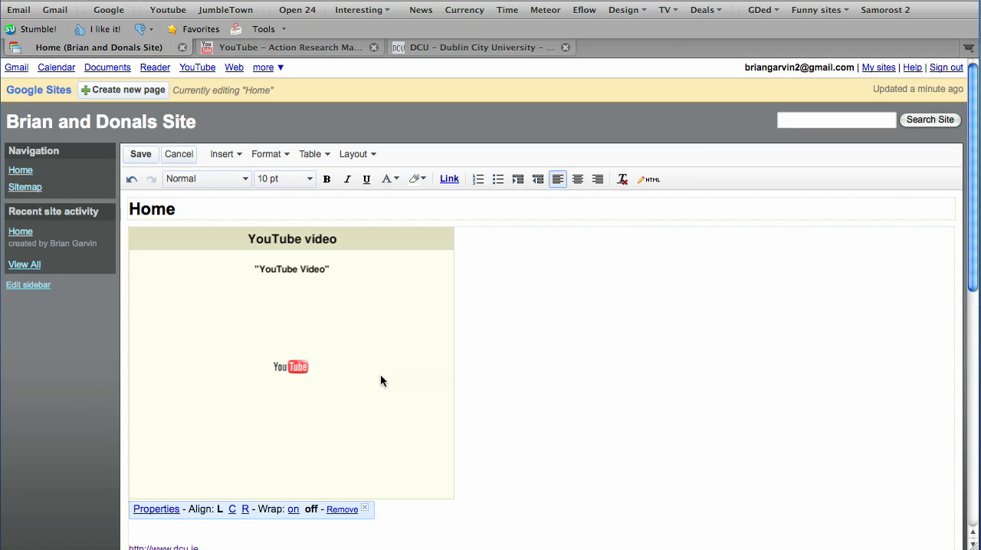
Centre the YouTube video on the Home page and save the page.
click(232, 509)
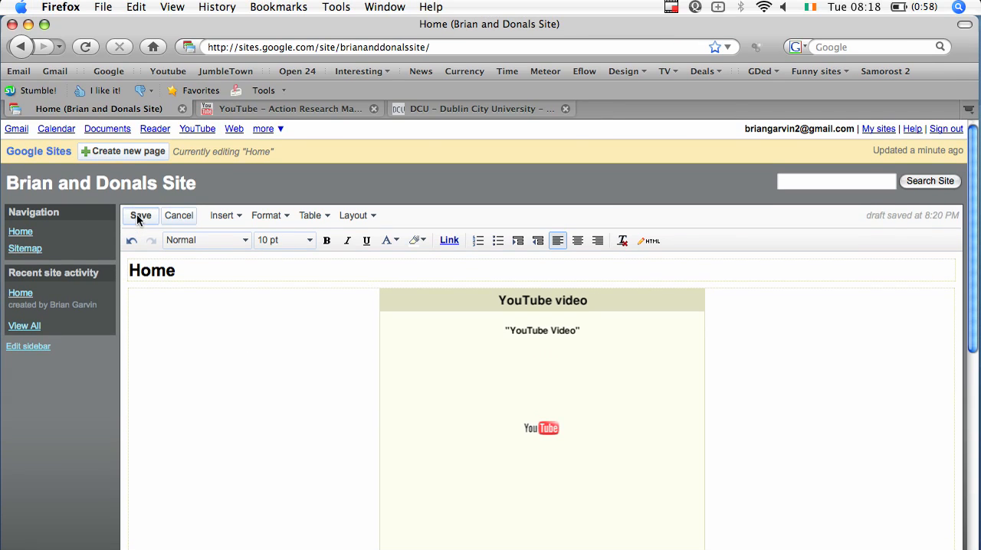
click(140, 182)
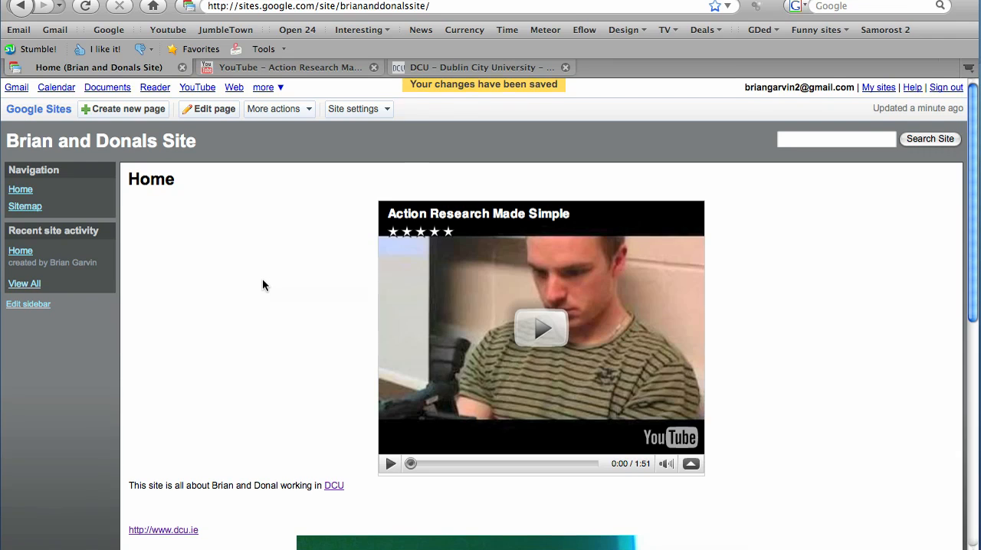
Review the saved Home page's video, links and photo, and highlight the site's web address.
scroll(263, 320, down, 1)
scroll(263, 274, down, 10)
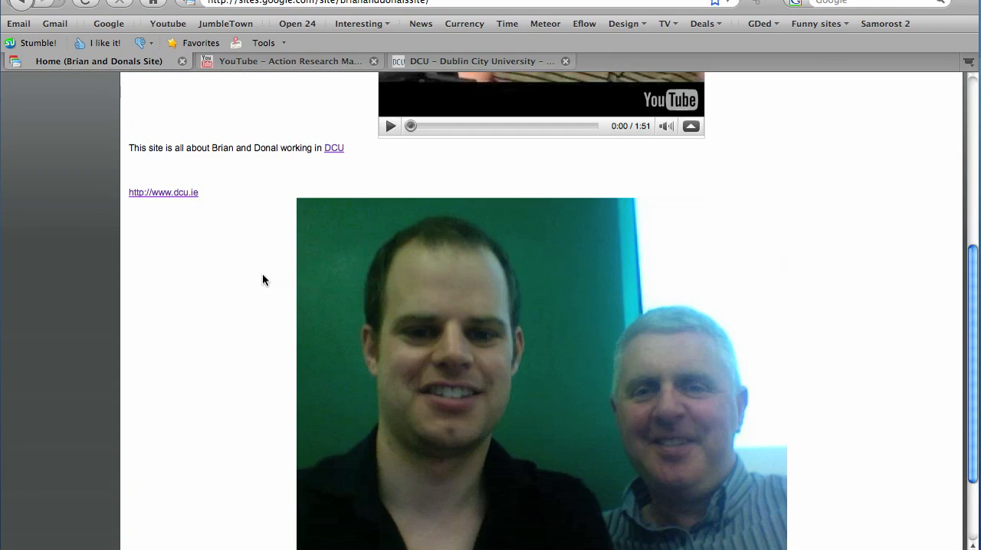
scroll(262, 273, up, 5)
scroll(262, 273, up, 6)
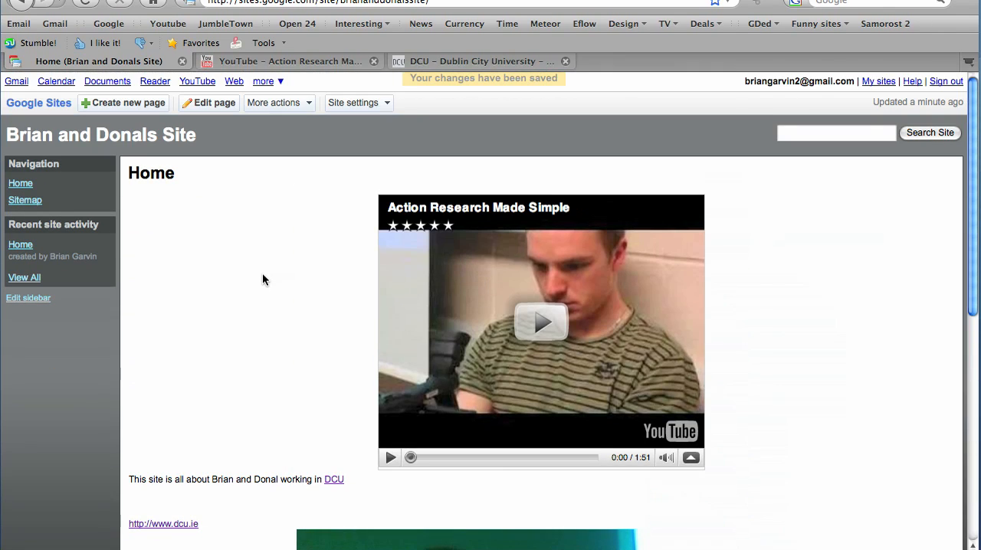
scroll(536, 301, down, 4)
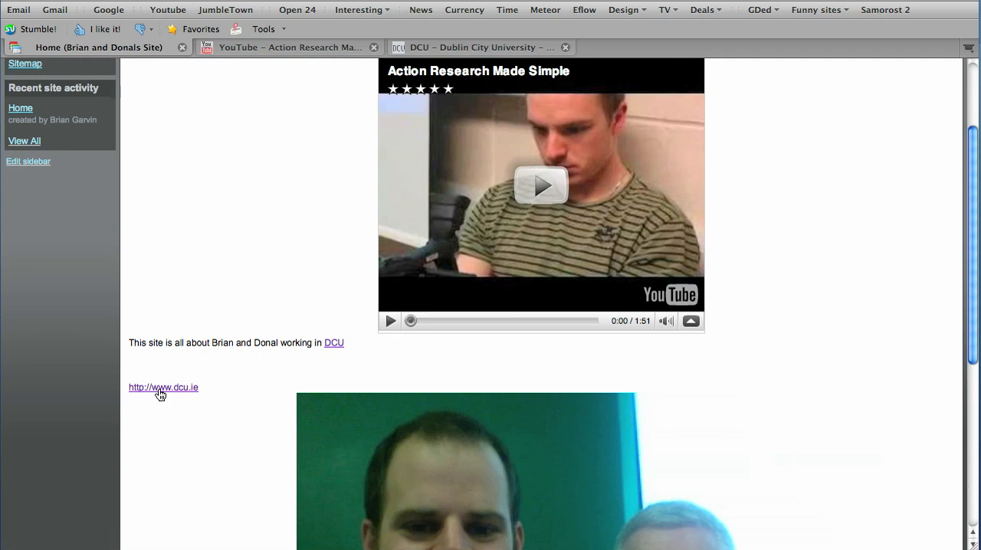
scroll(169, 397, down, 5)
scroll(460, 374, down, 4)
scroll(460, 372, up, 12)
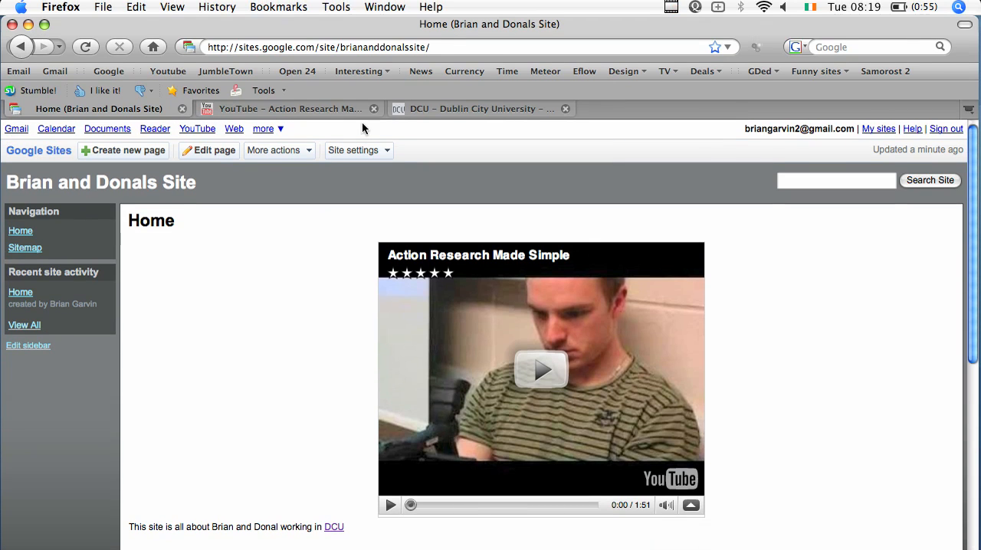
drag(438, 47, 198, 50)
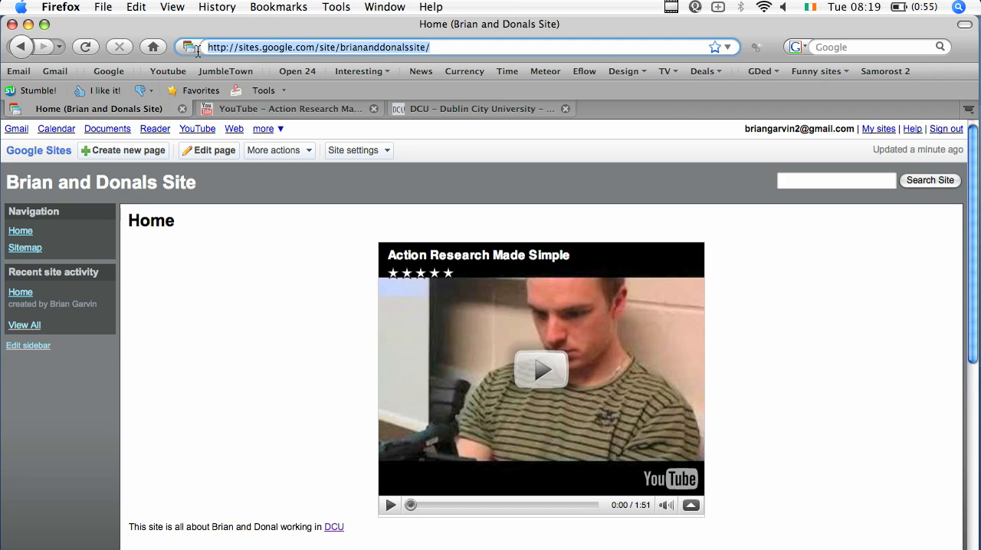